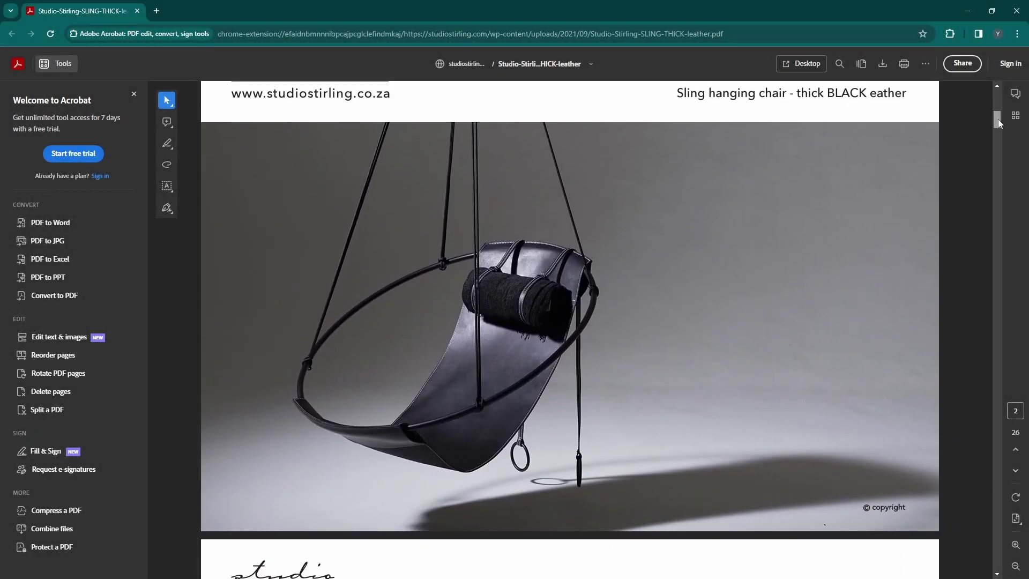
Scroll the Studio Stirling sling chair brochure in Acrobat from page 2 to page 3.
{"action": "left_click_drag", "start_coordinate": [997, 119], "coordinate": [990, 170]}
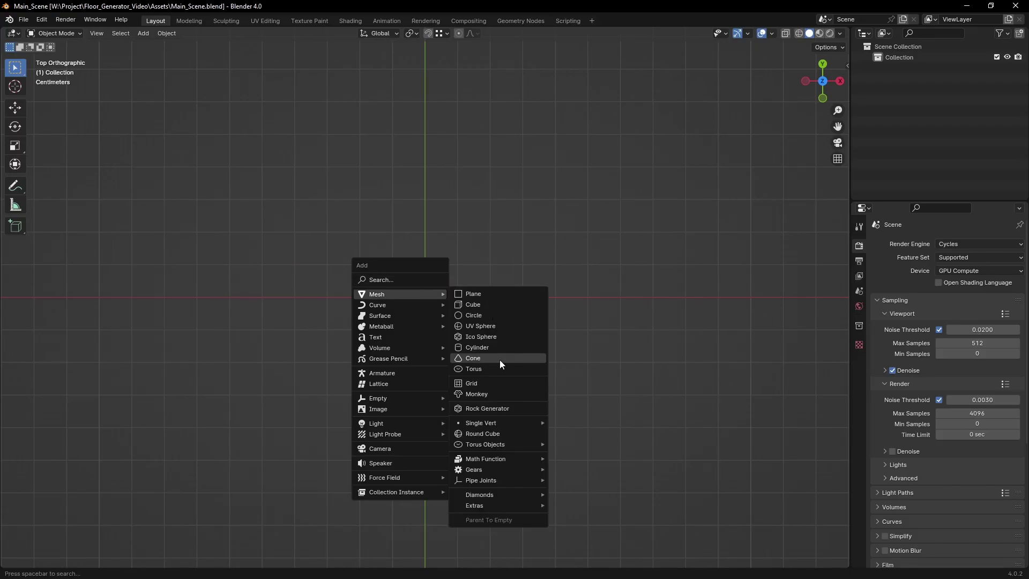
Add a torus with major radius 0.5 and minor radius 0.01.
{"action": "left_click", "coordinate": [469, 369]}
{"action": "scroll", "coordinate": [459, 373], "scroll_direction": "down", "scroll_amount": 5}
{"action": "left_click", "coordinate": [133, 450]}
{"action": "type", "text": "0.5"}
{"action": "key", "text": "Tab"}
{"action": "type", "text": "0.0"}
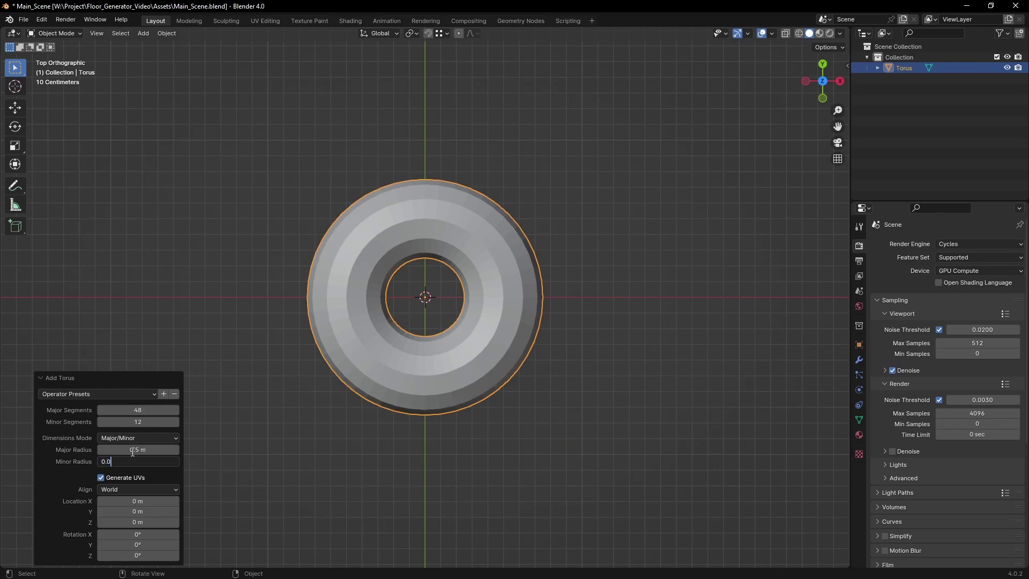
{"action": "type", "text": "1"}
{"action": "key", "text": "Return"}
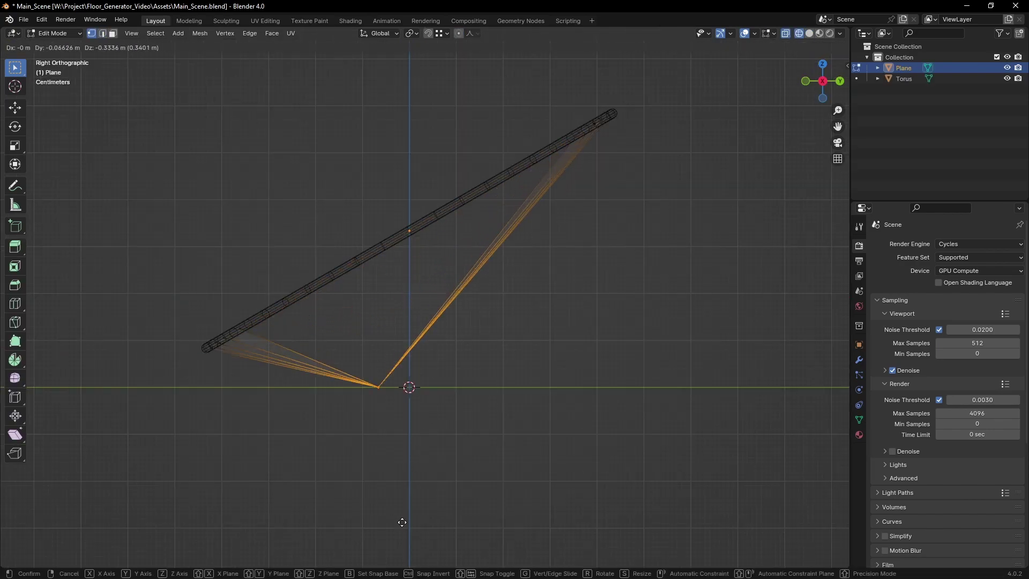
Smooth the sling seat strip into an even curve with LoopTools Curve.
{"action": "left_click", "coordinate": [384, 544]}
{"action": "right_click", "coordinate": [396, 265]}
{"action": "mouse_move", "coordinate": [412, 264]}
{"action": "left_click", "coordinate": [527, 290]}
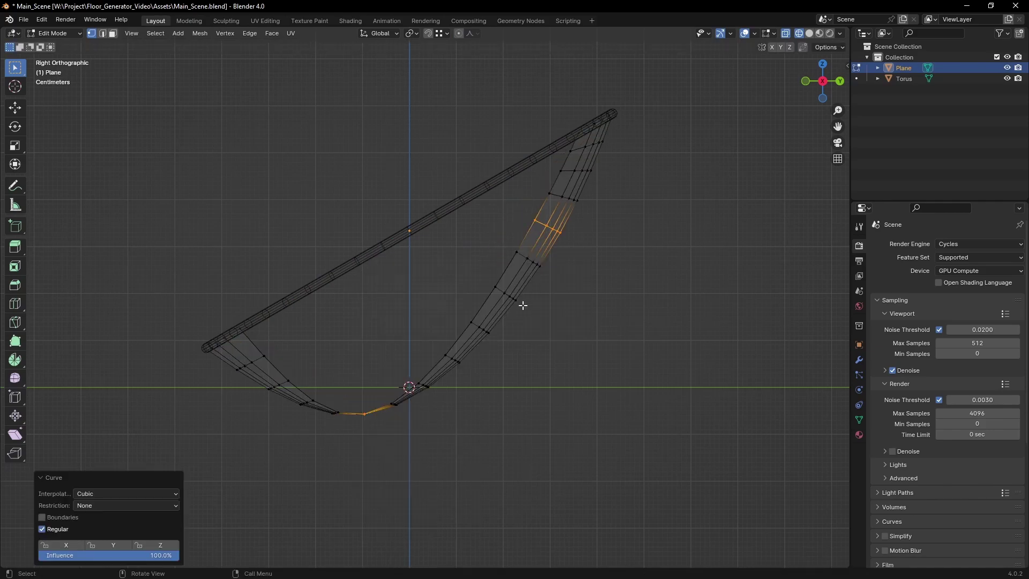
{"action": "scroll", "coordinate": [509, 305], "scroll_direction": "down", "scroll_amount": 1}
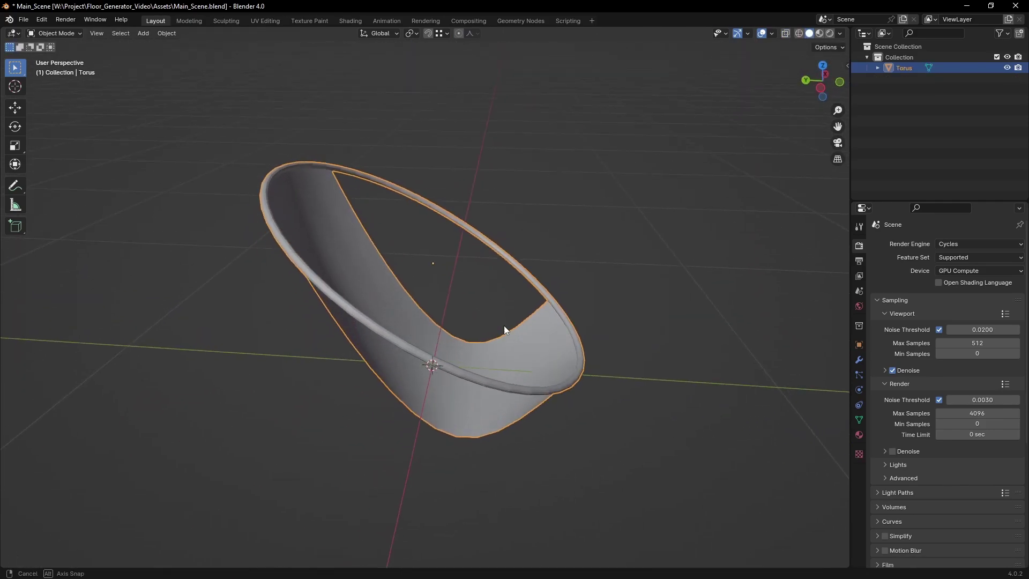
View the ring from the front and add a camera to the scene.
{"action": "middle_click_drag", "start_coordinate": [504, 326], "coordinate": [526, 333]}
{"action": "scroll", "coordinate": [526, 333], "scroll_direction": "down", "scroll_amount": 3}
{"action": "key", "text": "grave"}
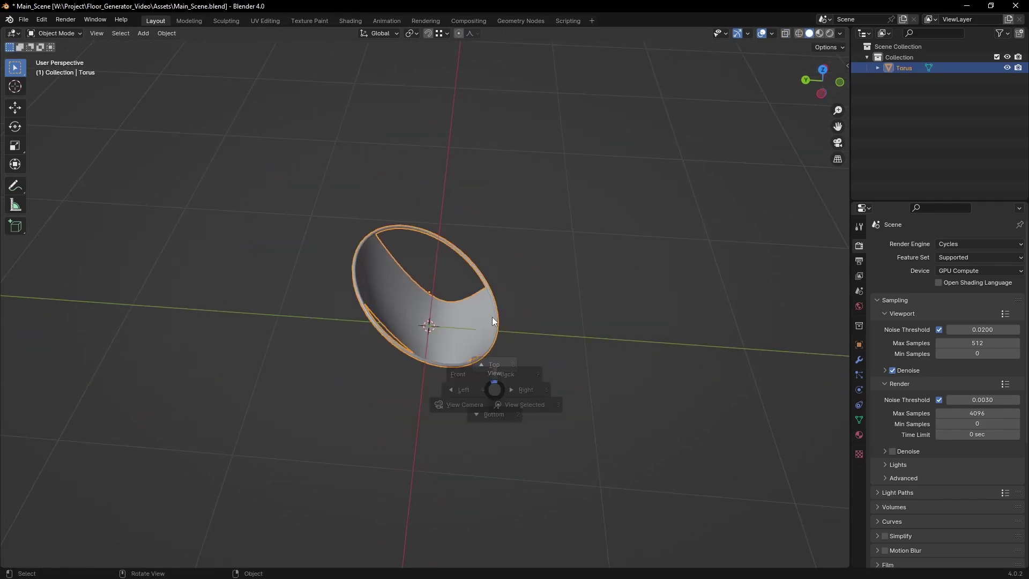
{"action": "left_click", "coordinate": [439, 256]}
{"action": "scroll", "coordinate": [441, 257], "scroll_direction": "up", "scroll_amount": 3}
{"action": "key", "text": "shift+a"}
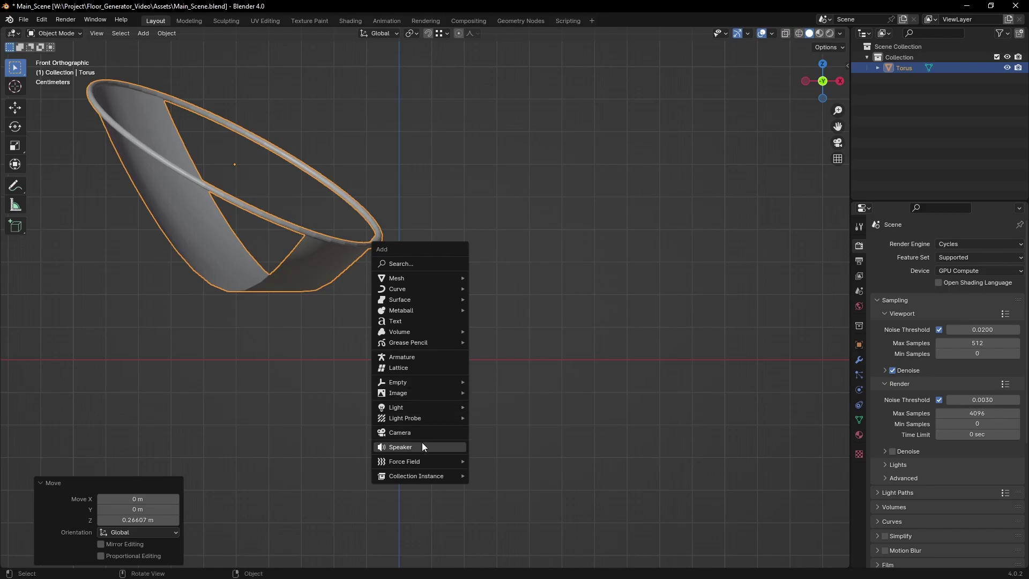
{"action": "left_click", "coordinate": [423, 443]}
Move the camera along its depth so the camera view frames the ring.
{"action": "key", "text": "g"}
{"action": "key", "text": "KP_0"}
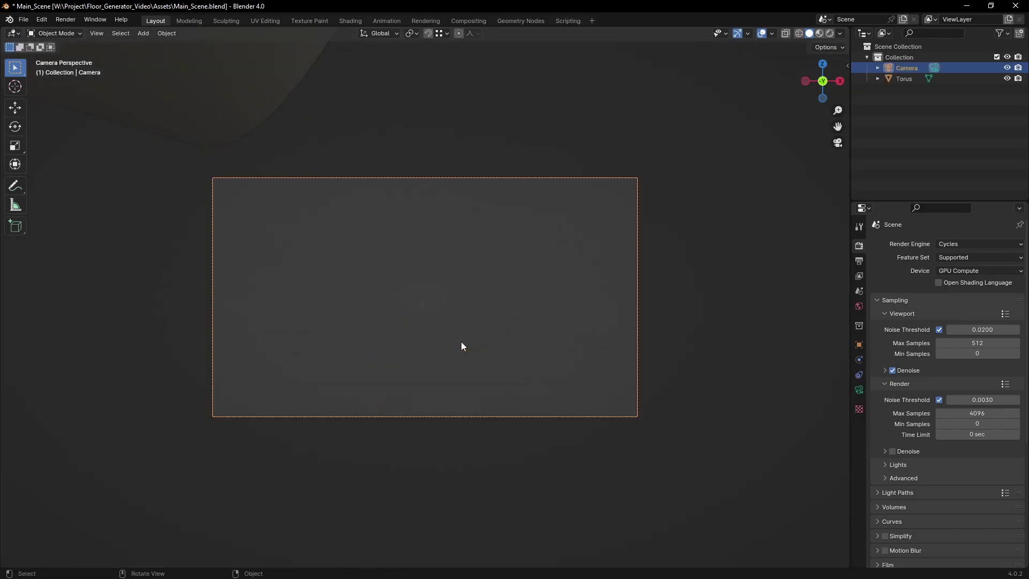
{"action": "key", "text": "z"}
{"action": "key", "text": "z"}
{"action": "left_click", "coordinate": [484, 364]}
Turn on rule-of-thirds composition guides for the camera.
{"action": "left_click", "coordinate": [858, 390]}
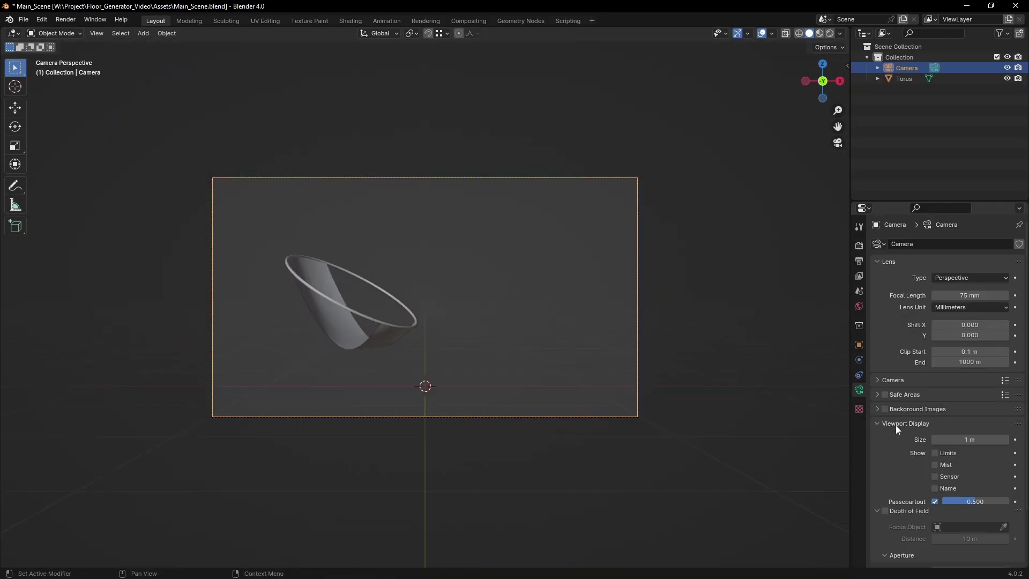
{"action": "scroll", "coordinate": [900, 428], "scroll_direction": "down", "scroll_amount": 4}
{"action": "left_click", "coordinate": [910, 432]}
{"action": "scroll", "coordinate": [908, 428], "scroll_direction": "down", "scroll_amount": 3}
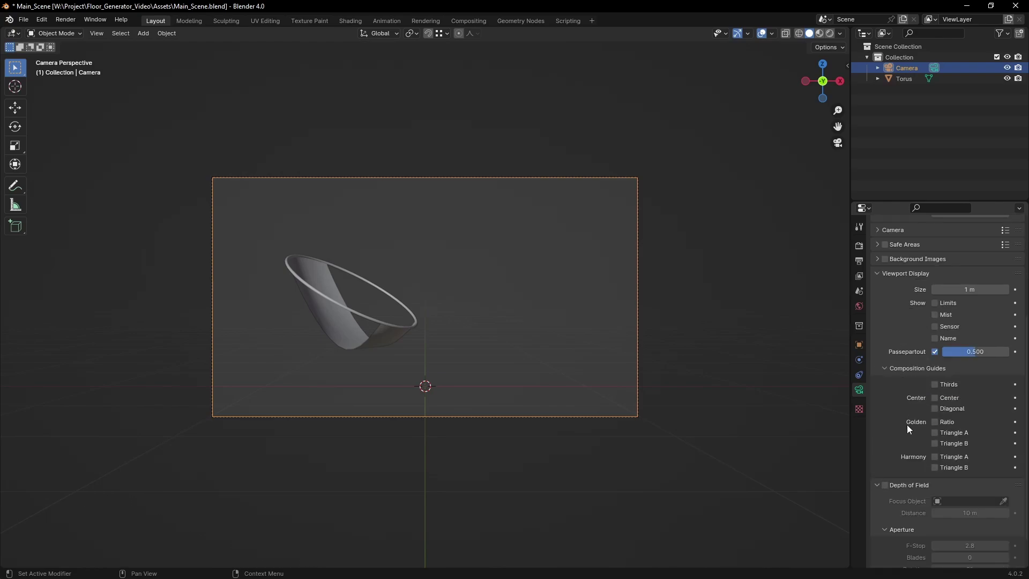
{"action": "left_click", "coordinate": [935, 385]}
Raise the camera to 0.63 m and scale the floor plane to 3.69 × 7.92 m.
{"action": "key", "text": "g"}
{"action": "key", "text": "z"}
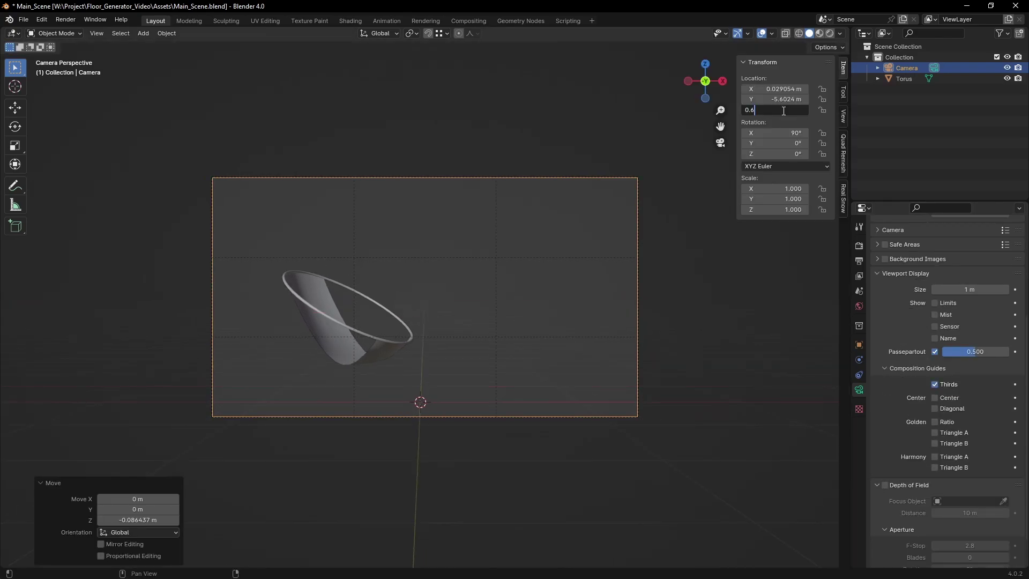
{"action": "left_click", "coordinate": [455, 349]}
{"action": "scroll", "coordinate": [481, 403], "scroll_direction": "down", "scroll_amount": 2}
{"action": "scroll", "coordinate": [479, 404], "scroll_direction": "up", "scroll_amount": 4}
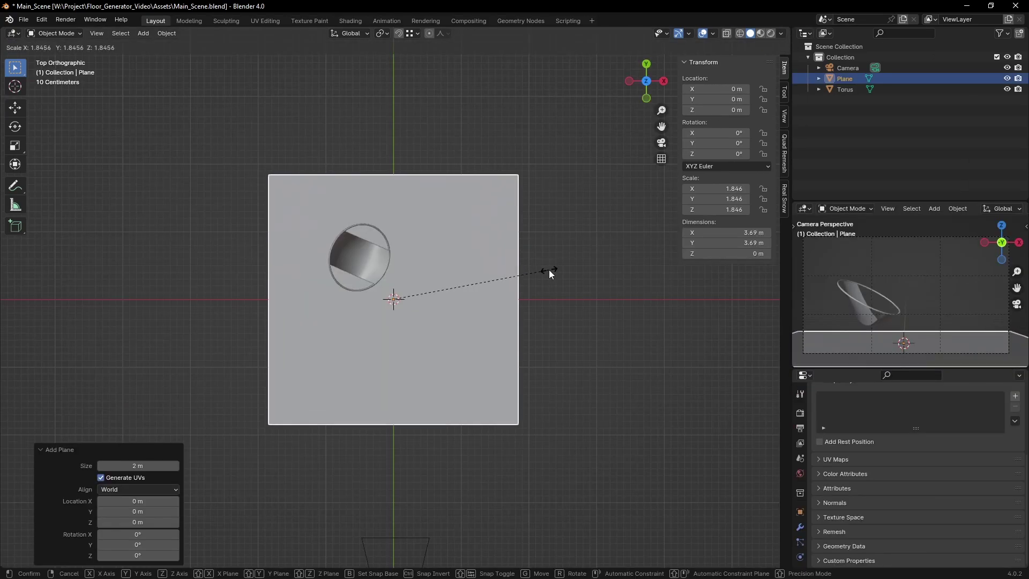
{"action": "left_click", "coordinate": [549, 273]}
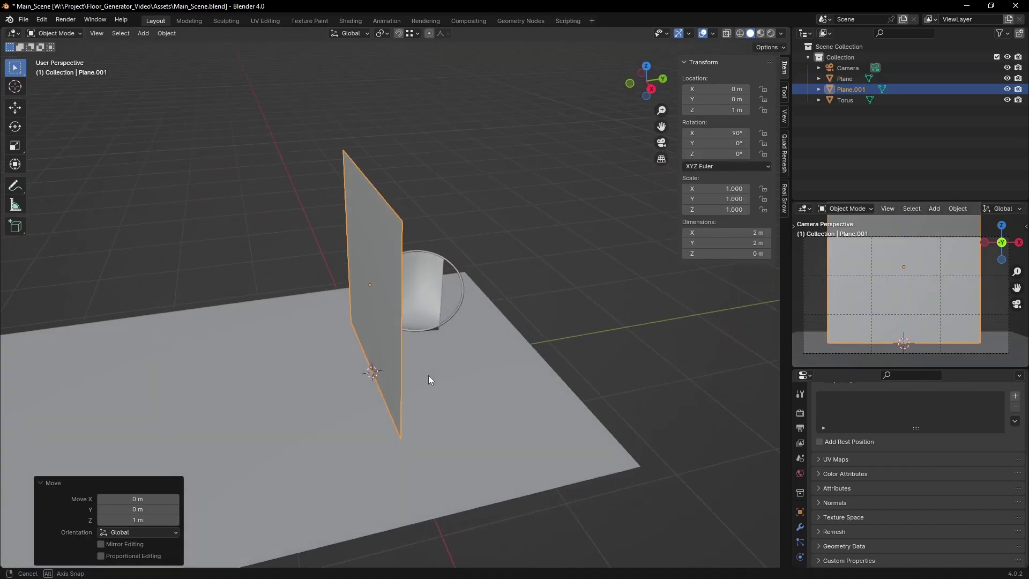
Move the new wall along Y, then raise and stretch the box edges into a ledge.
{"action": "key", "text": "g"}
{"action": "key", "text": "y"}
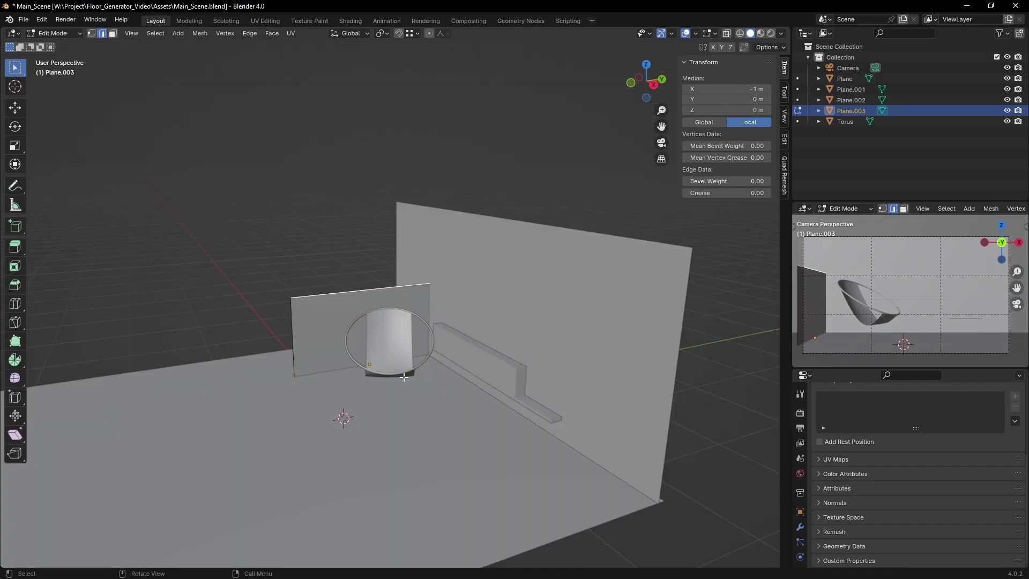
{"action": "key", "text": "g"}
{"action": "key", "text": "z"}
{"action": "left_click", "coordinate": [285, 284]}
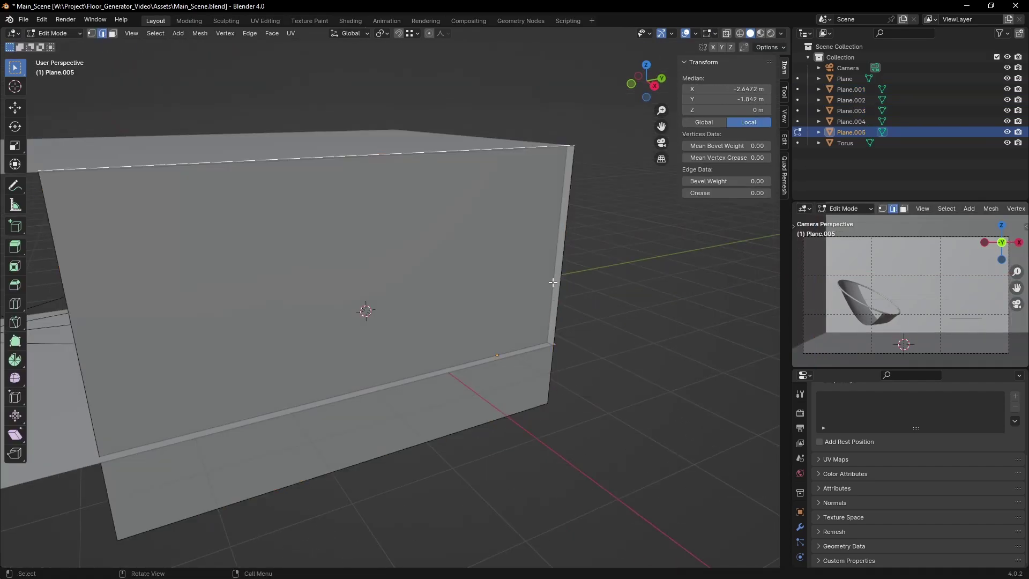
{"action": "key", "text": "g"}
{"action": "key", "text": "y"}
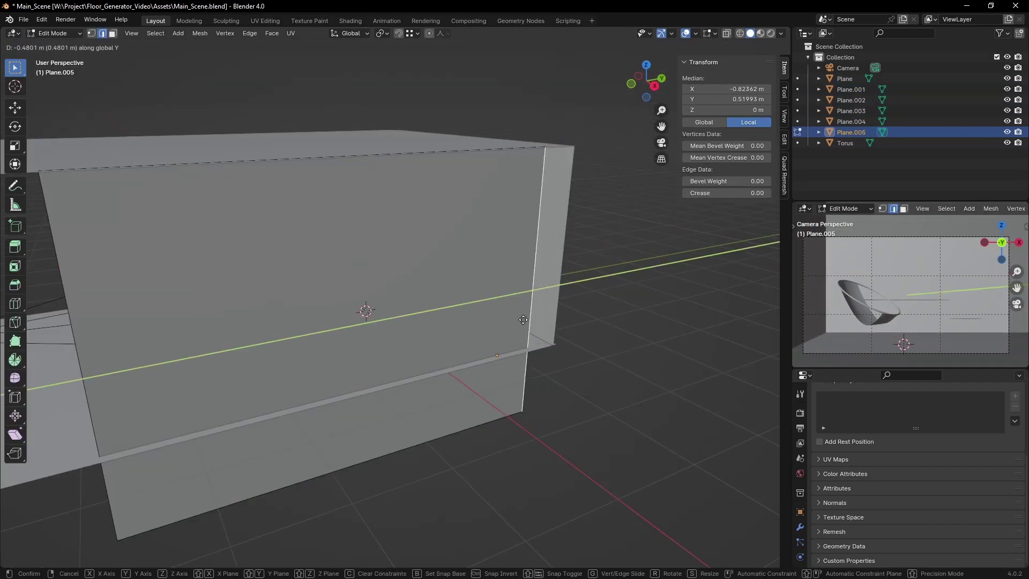
{"action": "left_click", "coordinate": [412, 335]}
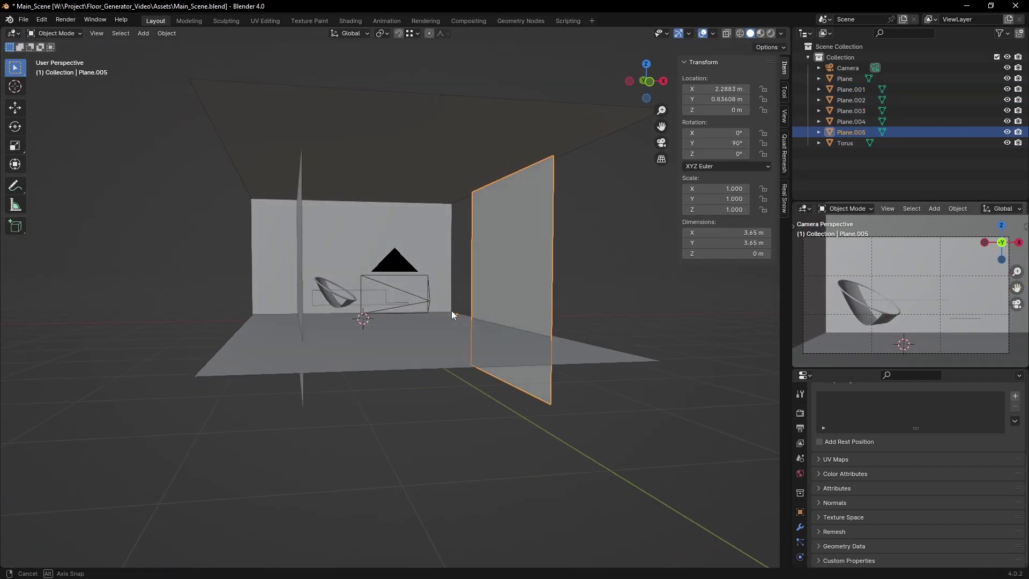
Switch the camera preview to Rendered shading and select the Plane.001 wall.
{"action": "middle_click_drag", "start_coordinate": [452, 314], "coordinate": [443, 322]}
{"action": "scroll", "coordinate": [445, 319], "scroll_direction": "up", "scroll_amount": 4}
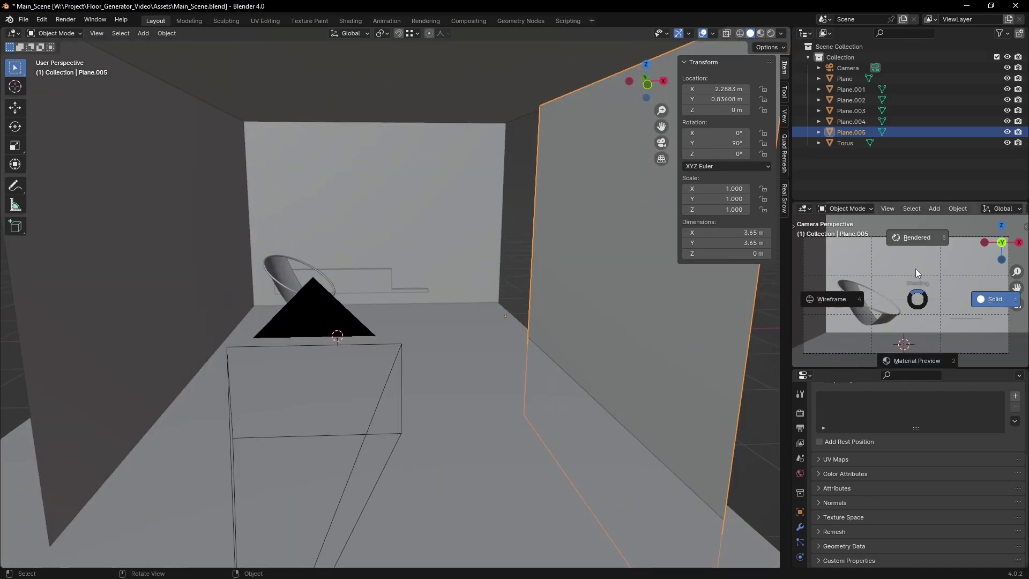
{"action": "left_click", "coordinate": [915, 269]}
{"action": "left_click", "coordinate": [905, 287]}
{"action": "key", "text": "Escape"}
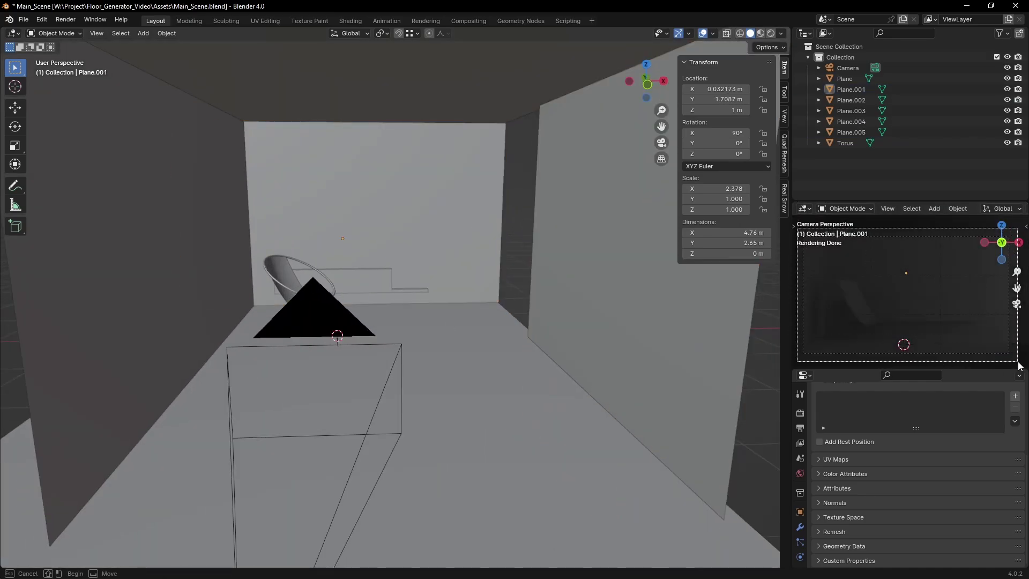
{"action": "scroll", "coordinate": [522, 338], "scroll_direction": "down", "scroll_amount": 3}
{"action": "middle_click_drag", "start_coordinate": [522, 338], "coordinate": [375, 332]}
Raise the area light along Z and increase its power to 13.6 W.
{"action": "key", "text": "ctrl+v"}
{"action": "key", "text": "g"}
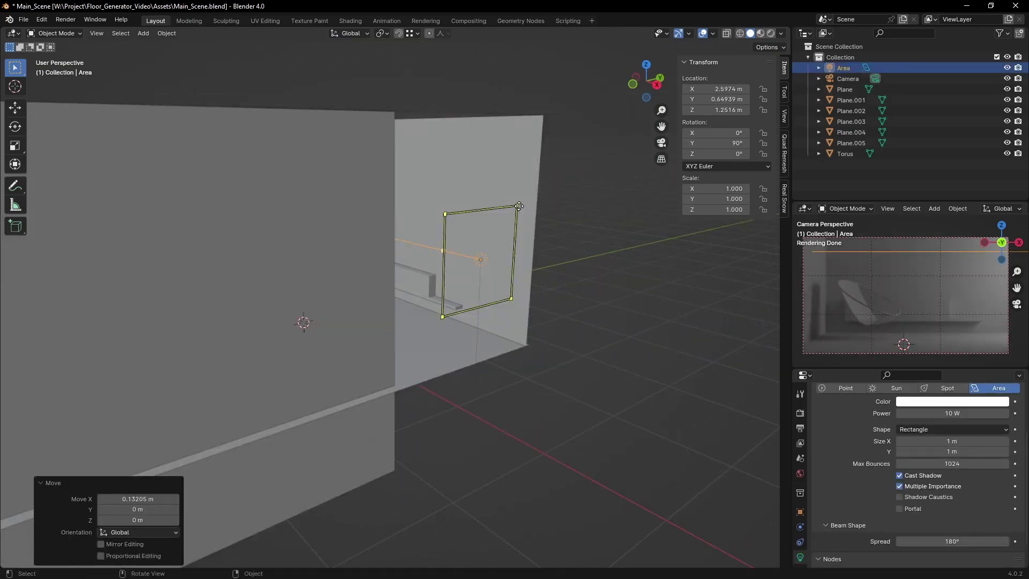
{"action": "key", "text": "z"}
{"action": "left_click", "coordinate": [562, 117]}
{"action": "middle_click_drag", "start_coordinate": [562, 118], "coordinate": [520, 267]}
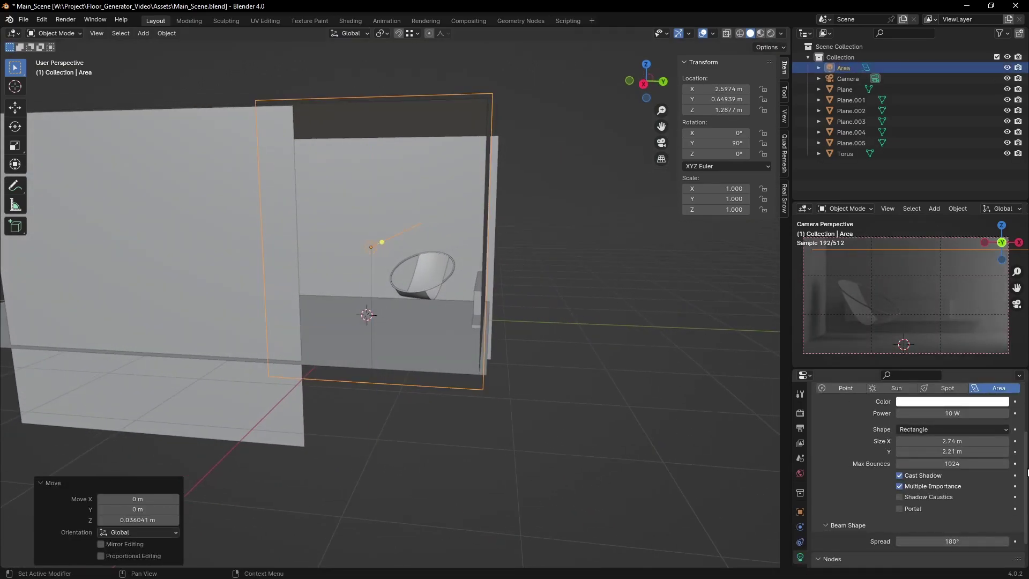
{"action": "left_click_drag", "start_coordinate": [952, 413], "coordinate": [964, 413]}
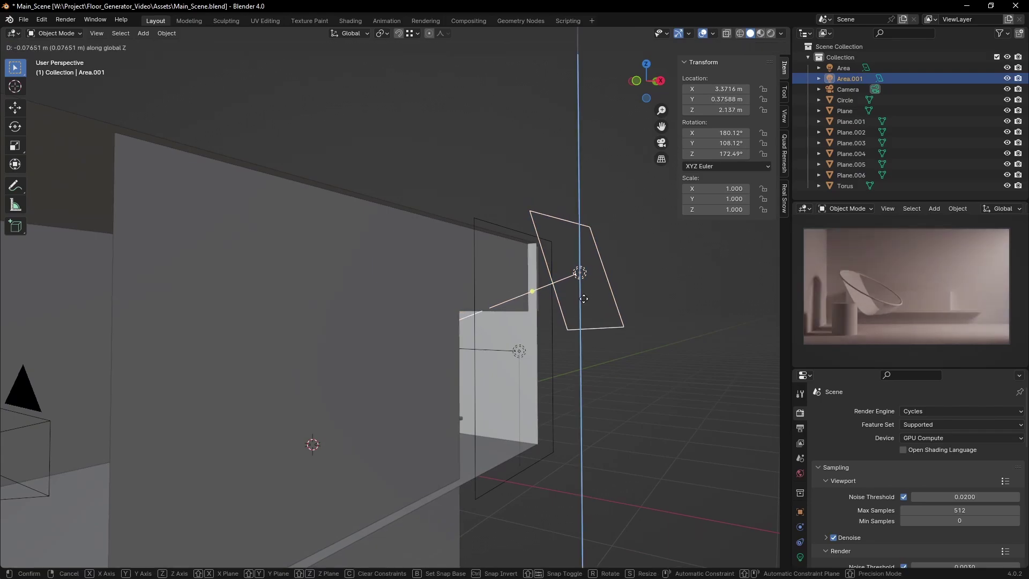
Position the second area light along its local Z axis.
{"action": "left_click", "coordinate": [585, 296]}
{"action": "key", "text": "g"}
{"action": "key", "text": "z"}
{"action": "key", "text": "z"}
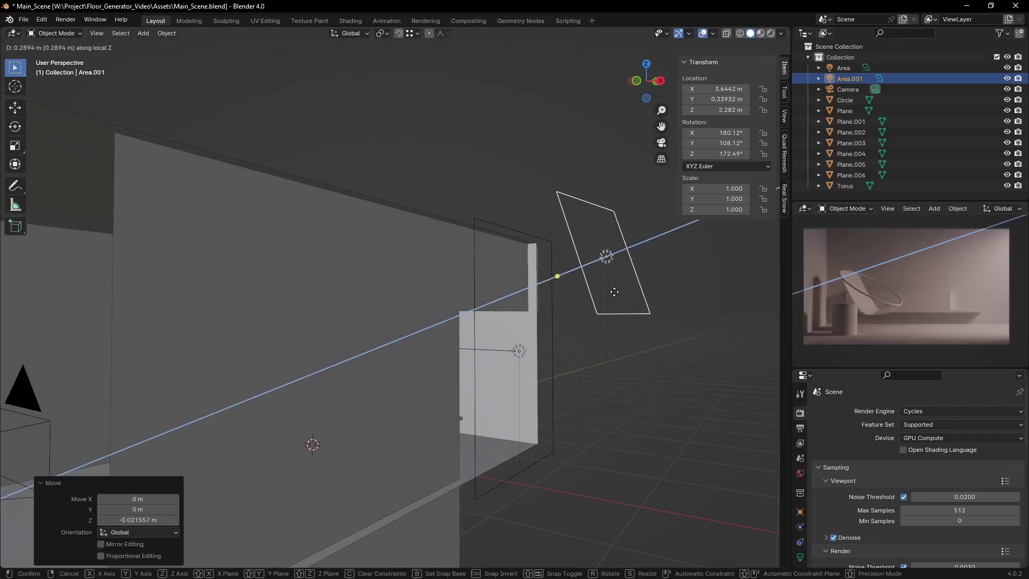
{"action": "left_click", "coordinate": [639, 298]}
{"action": "middle_click_drag", "start_coordinate": [443, 392], "coordinate": [480, 345], "text": "shift"}
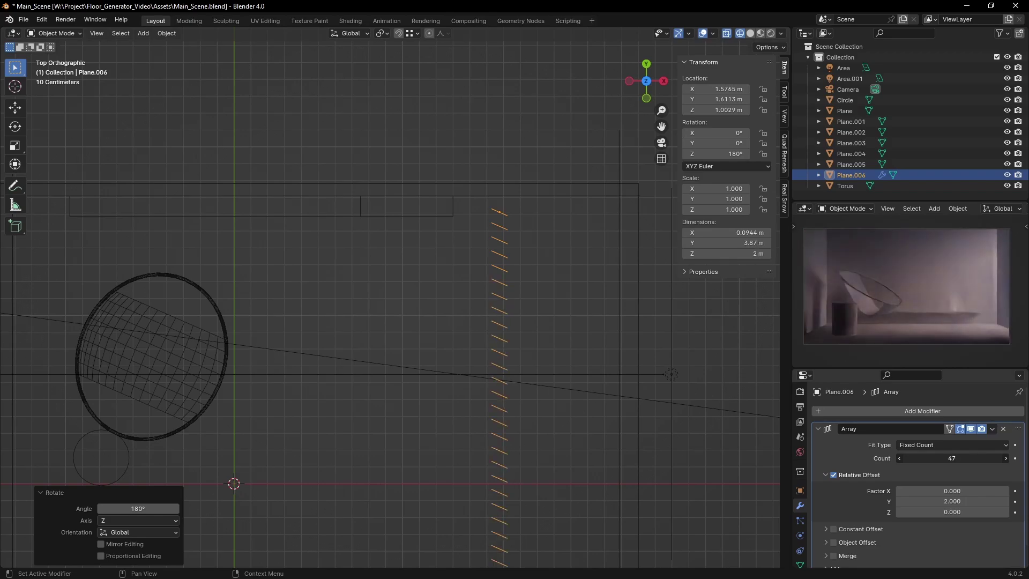
Move the pasted chair into a new Hero_Object collection.
{"action": "scroll", "coordinate": [526, 403], "scroll_direction": "down", "scroll_amount": 3}
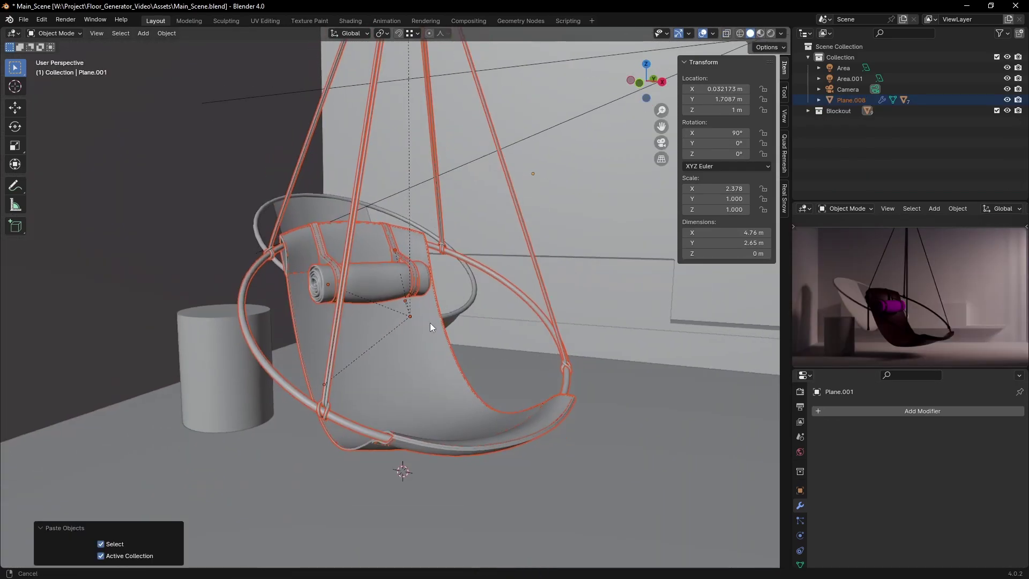
{"action": "key", "text": "m"}
{"action": "left_click", "coordinate": [428, 326]}
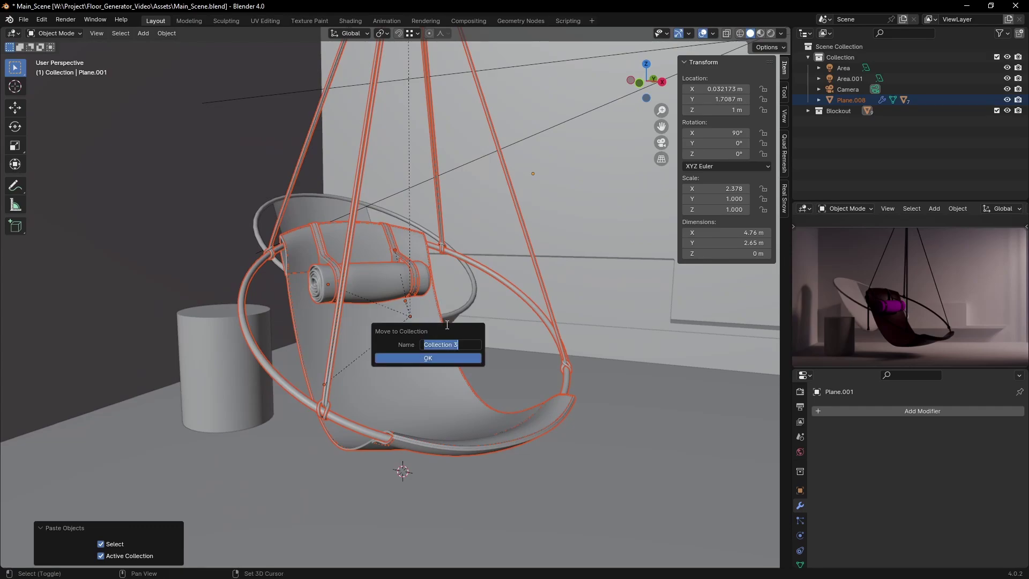
{"action": "left_click", "coordinate": [428, 358]}
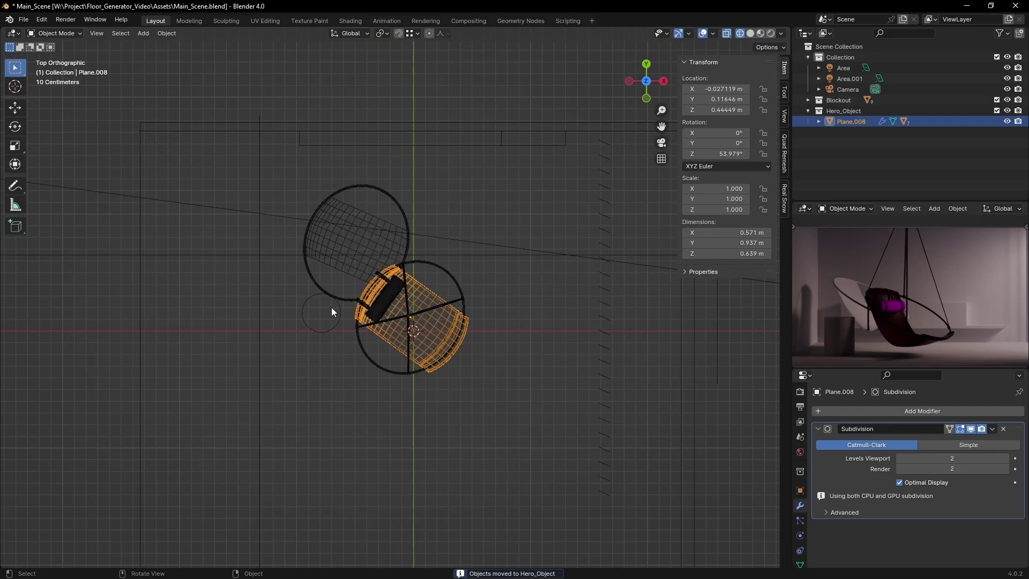
Move and rotate the chair Plane.008 so it sits inside the ring.
{"action": "key", "text": "g"}
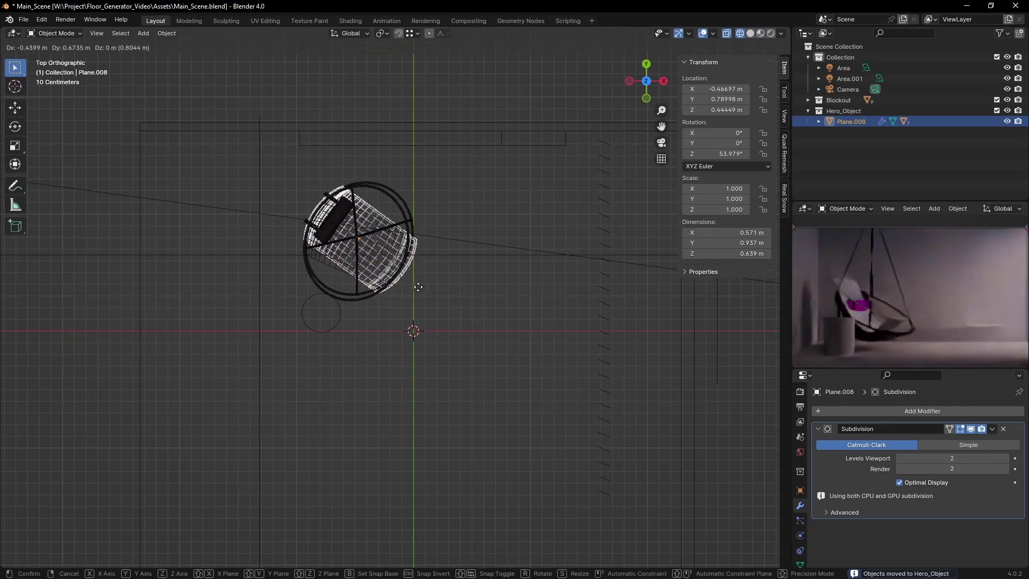
{"action": "left_click", "coordinate": [274, 230]}
{"action": "scroll", "coordinate": [422, 290], "scroll_direction": "up", "scroll_amount": 2}
{"action": "key", "text": "r"}
{"action": "left_click", "coordinate": [493, 341]}
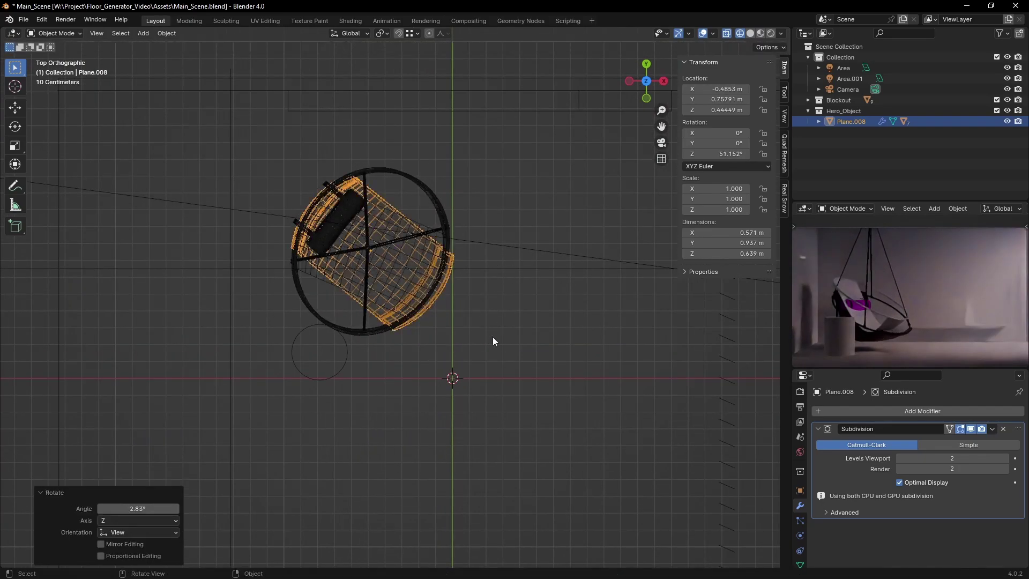
Deselect the ring and select the chair seat mesh instead.
{"action": "left_click", "coordinate": [443, 224]}
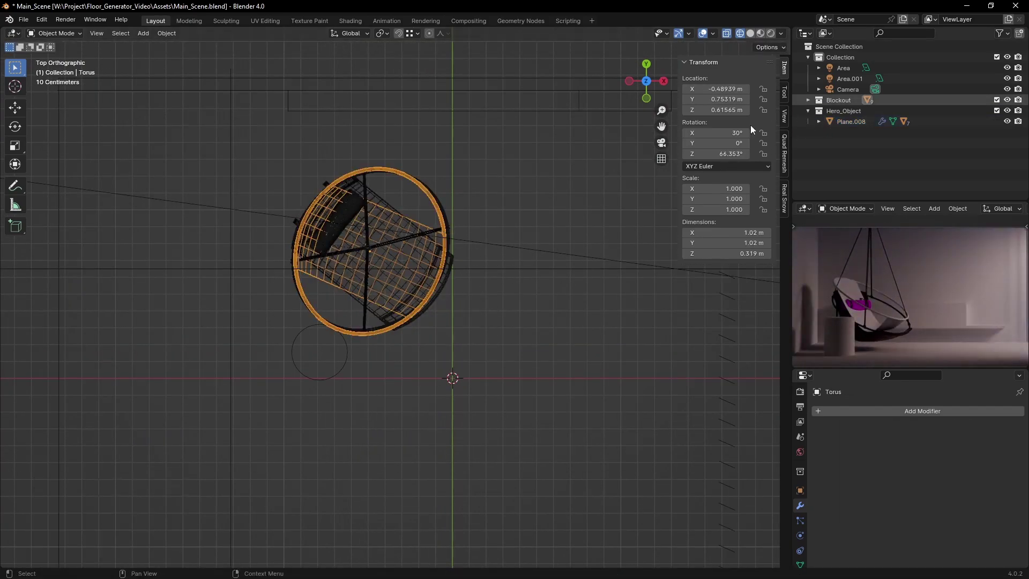
{"action": "key", "text": "alt+a"}
{"action": "left_click", "coordinate": [377, 258]}
{"action": "scroll", "coordinate": [395, 260], "scroll_direction": "up", "scroll_amount": 3}
Rotate the chair seat and apply the Standard_4.0+ floor generator asset to the floor.
{"action": "key", "text": "r"}
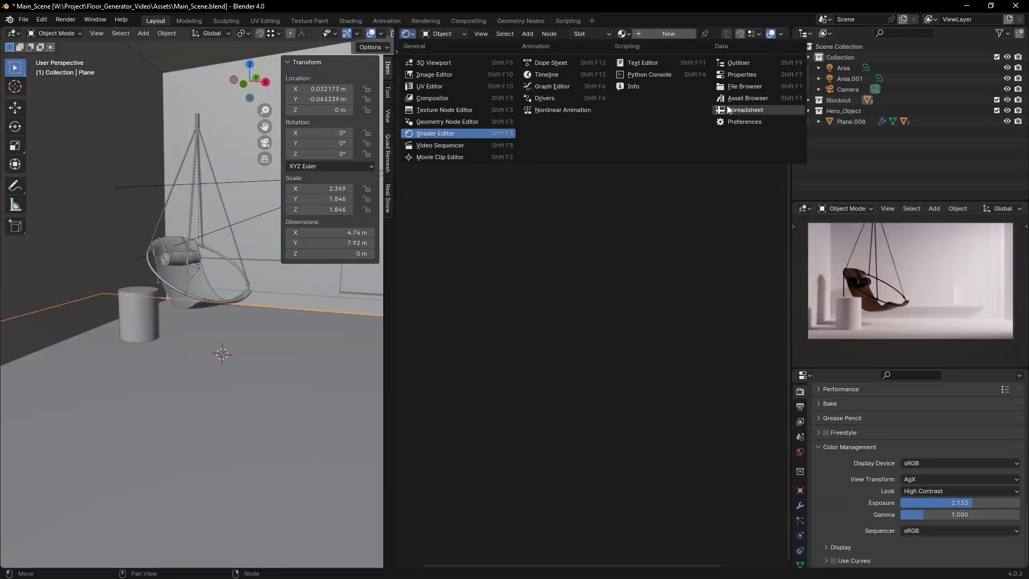
{"action": "left_click", "coordinate": [747, 98]}
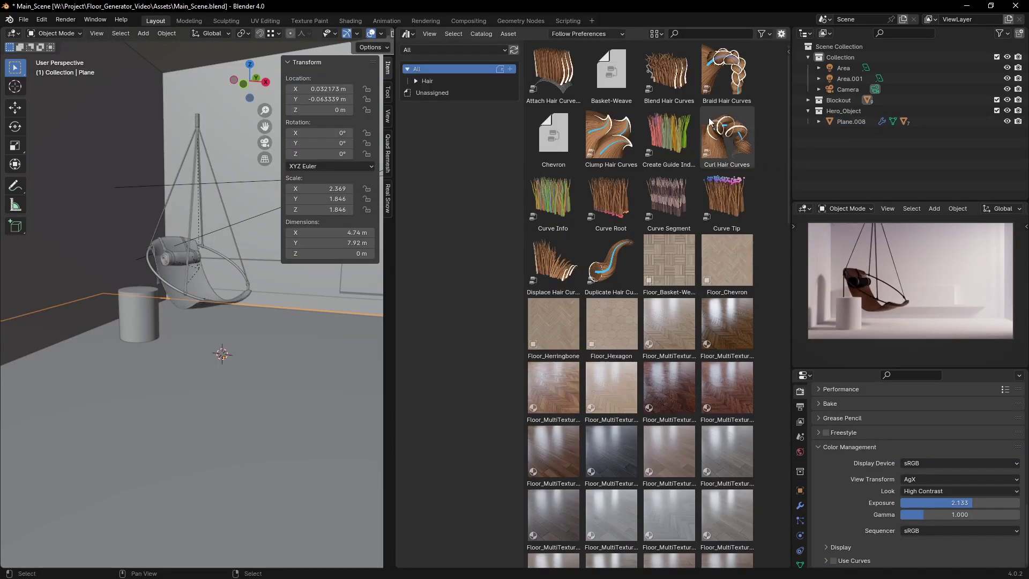
{"action": "left_click_drag", "start_coordinate": [261, 438], "coordinate": [252, 455]}
{"action": "mouse_move", "coordinate": [256, 431]}
{"action": "middle_mouse_down"}
{"action": "mouse_move", "coordinate": [301, 430]}
{"action": "mouse_move", "coordinate": [256, 416]}
{"action": "middle_mouse_up"}
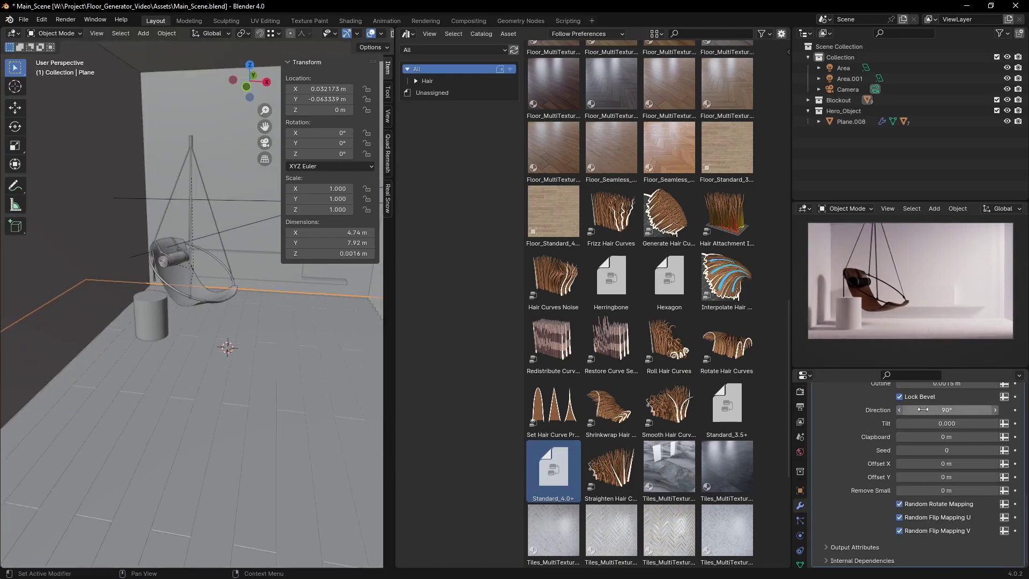
{"action": "scroll", "coordinate": [863, 433], "scroll_direction": "up", "scroll_amount": 10}
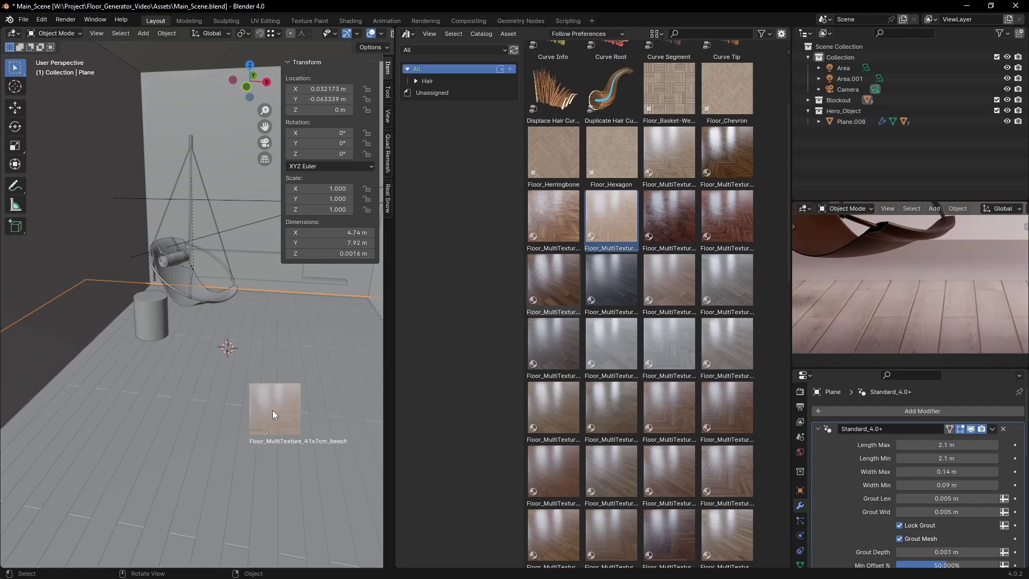
Increase the floor's grout length to about 0.033 m, checking it through the camera.
{"action": "left_click_drag", "start_coordinate": [272, 410], "coordinate": [275, 412]}
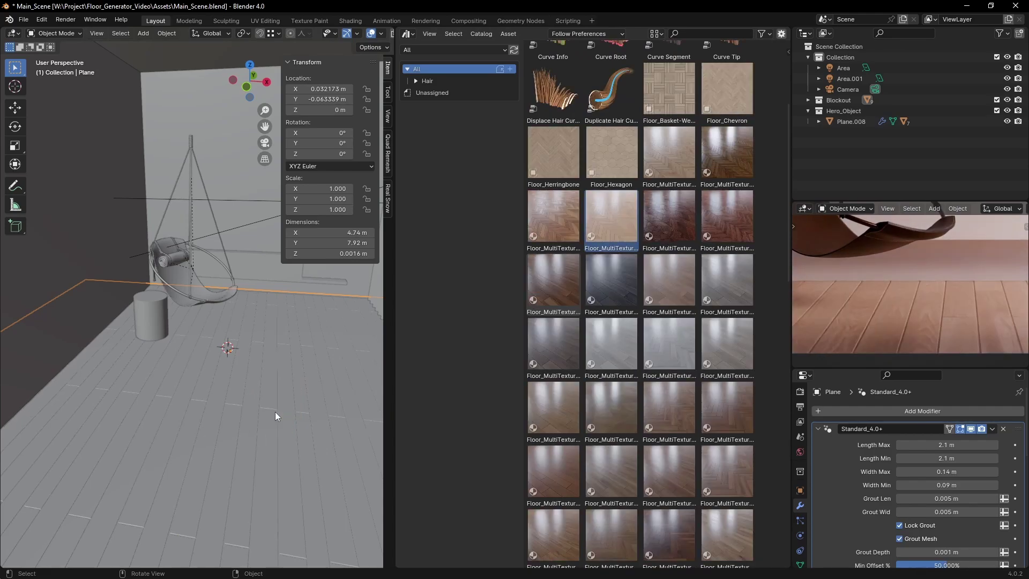
{"action": "key", "text": "KP_0"}
{"action": "scroll", "coordinate": [918, 285], "scroll_direction": "up", "scroll_amount": 3}
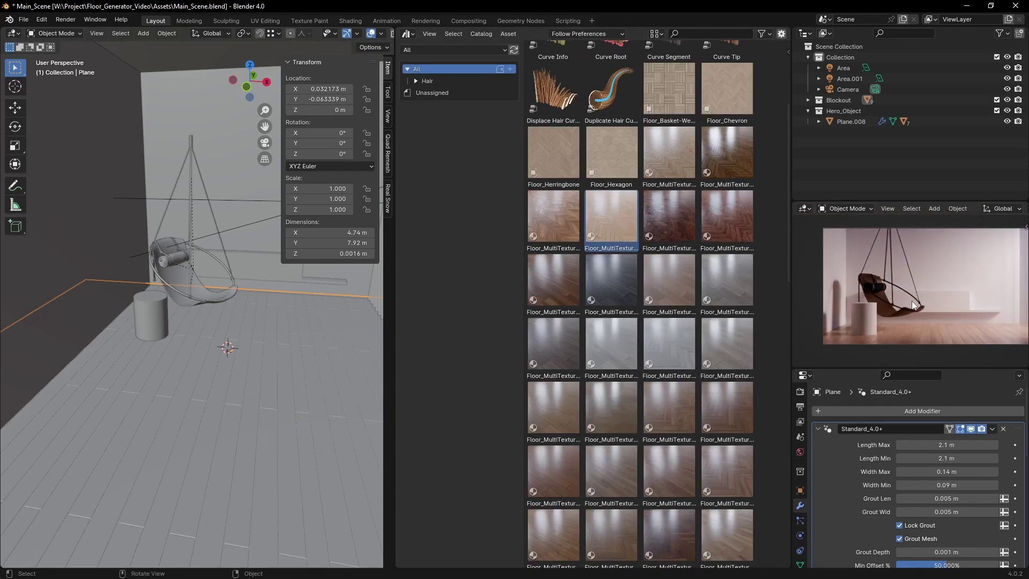
{"action": "scroll", "coordinate": [912, 298], "scroll_direction": "up", "scroll_amount": 3}
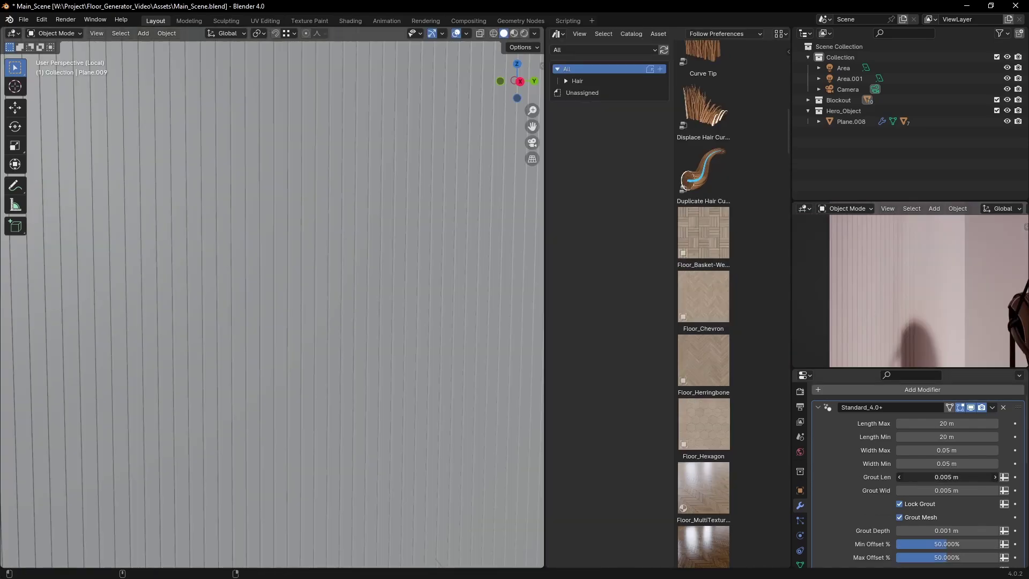
{"action": "left_click_drag", "start_coordinate": [911, 476], "coordinate": [929, 476]}
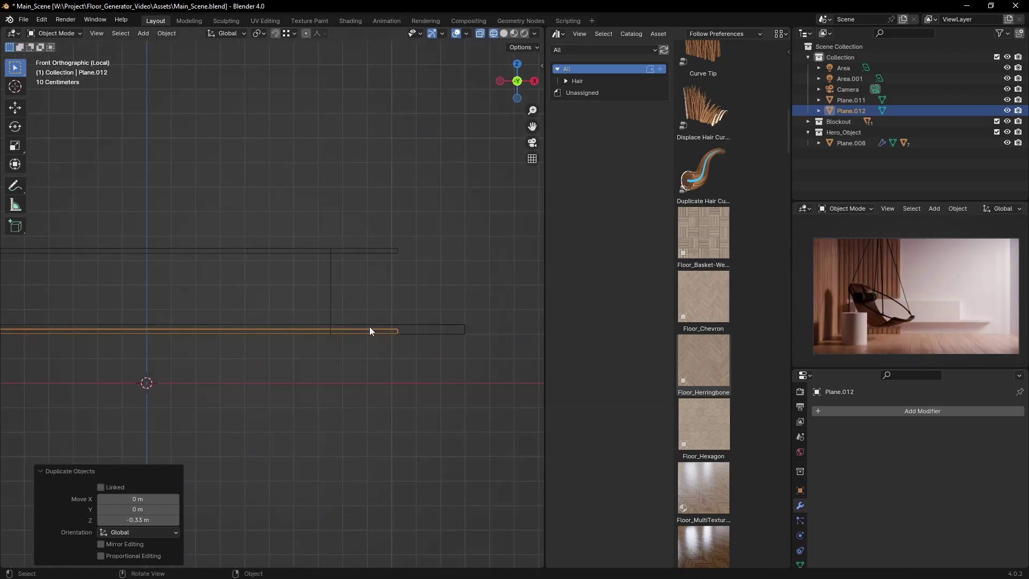
Move the plane's edges into a shelf frame and recalculate its face normals.
{"action": "key", "text": "Tab"}
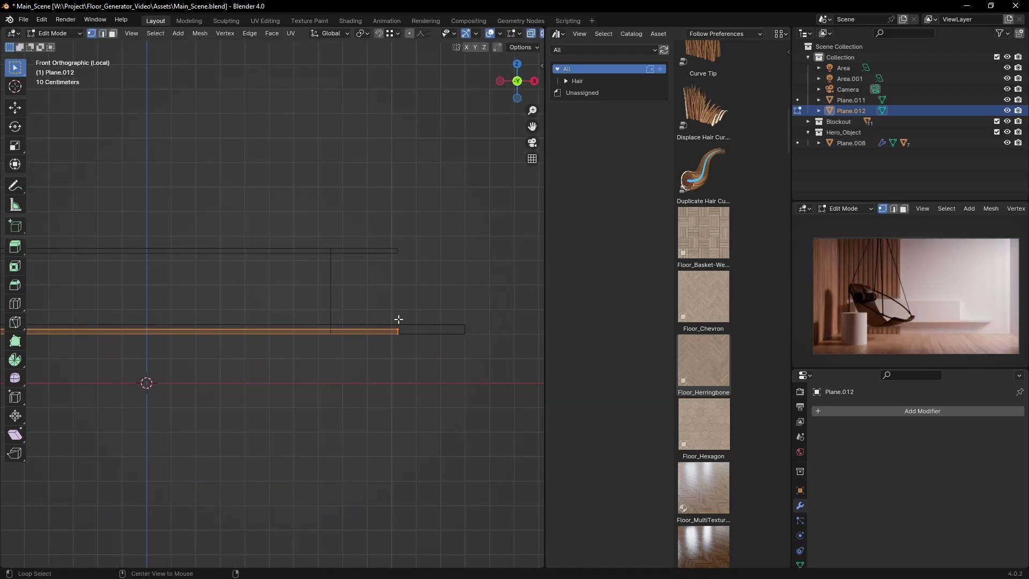
{"action": "left_click", "coordinate": [450, 330]}
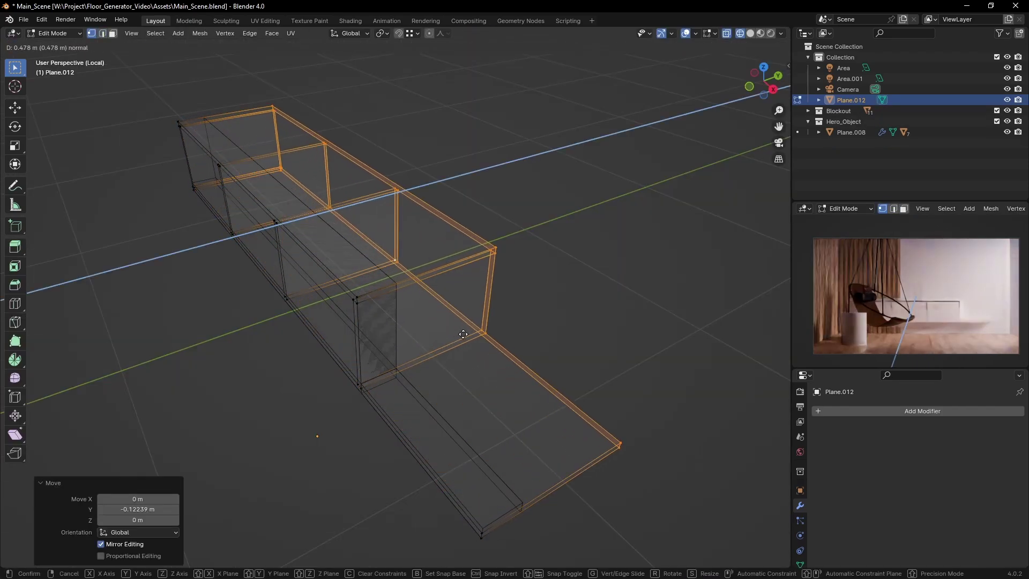
{"action": "middle_click_drag", "start_coordinate": [455, 338], "coordinate": [500, 323]}
{"action": "key", "text": "a"}
{"action": "key", "text": "shift+n"}
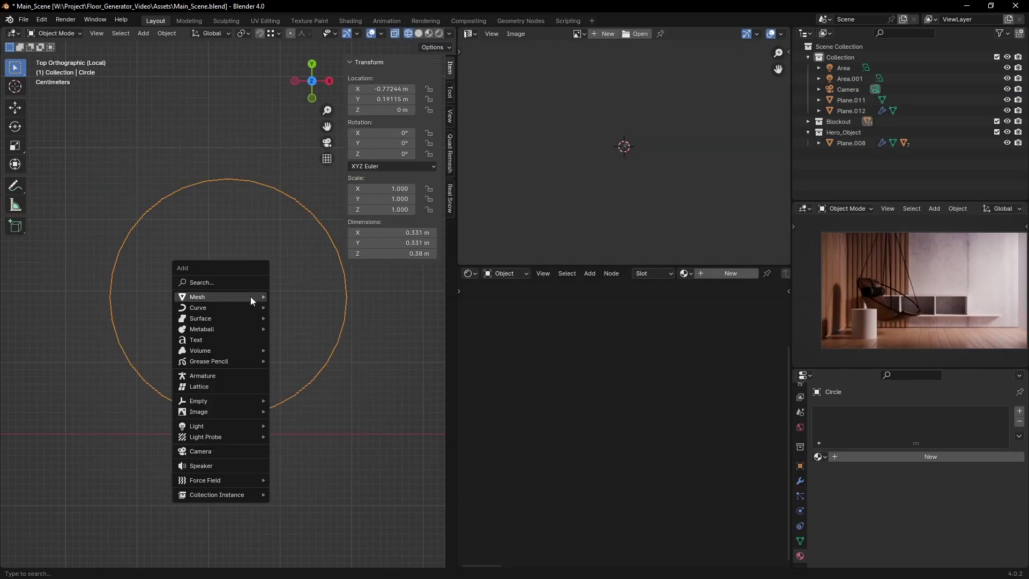
Add a 24-vertex circle for the table top and scale it down.
{"action": "mouse_move", "coordinate": [250, 296]}
{"action": "left_click", "coordinate": [319, 318]}
{"action": "left_click", "coordinate": [148, 444]}
{"action": "type", "text": "24"}
{"action": "key", "text": "Return"}
{"action": "scroll", "coordinate": [313, 426], "scroll_direction": "up", "scroll_amount": 5}
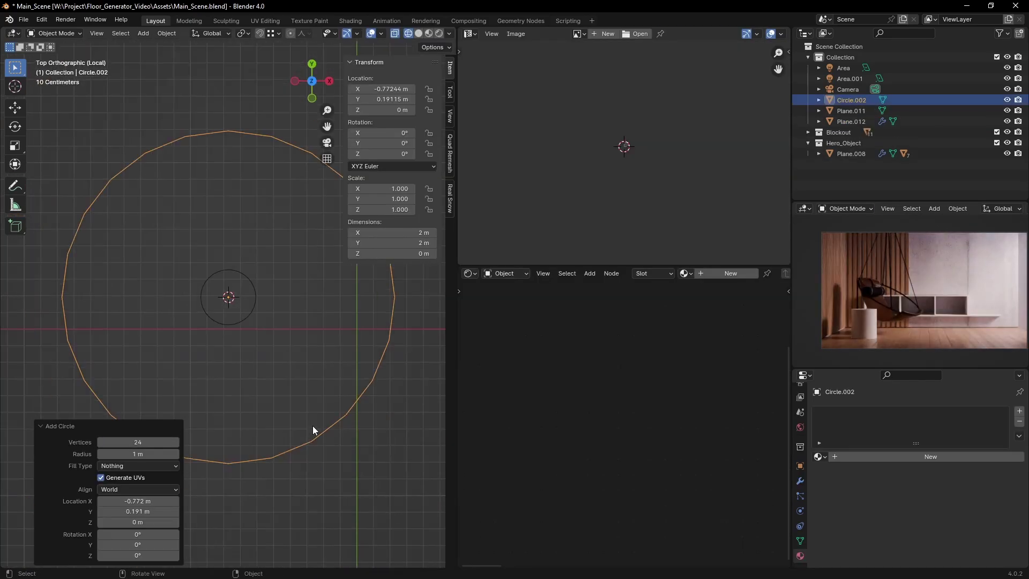
{"action": "key", "text": "s"}
{"action": "left_click", "coordinate": [314, 368]}
{"action": "key", "text": "s"}
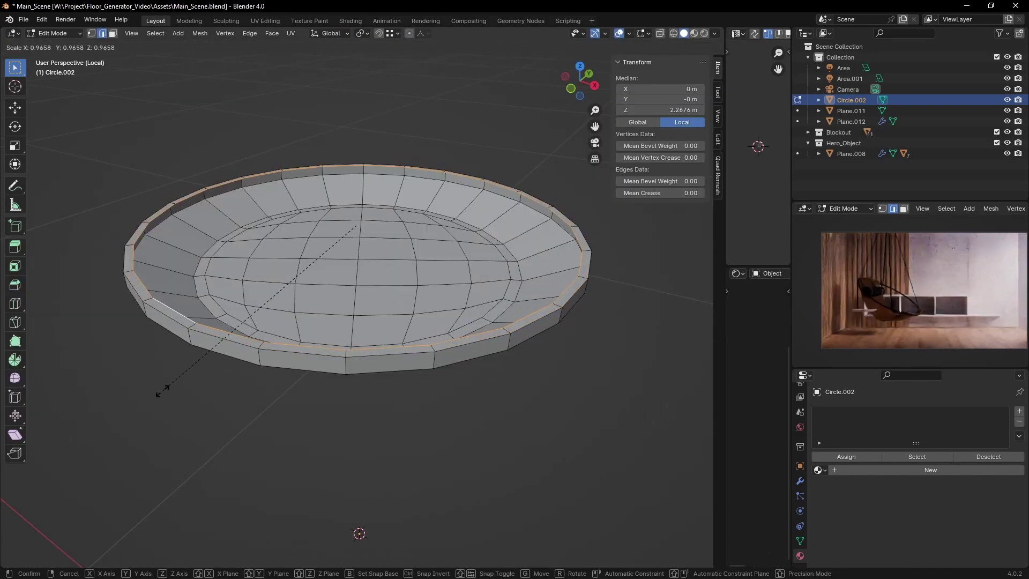
Slide two edge loops to shape the dish-shaped table top.
{"action": "right_click", "coordinate": [163, 390]}
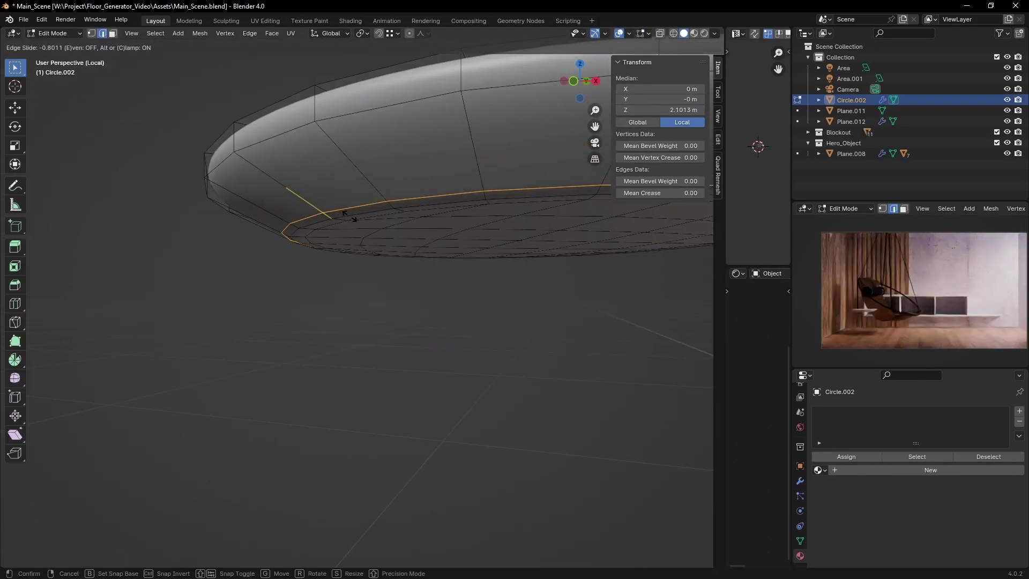
{"action": "left_click", "coordinate": [350, 216]}
{"action": "middle_click_drag", "start_coordinate": [349, 216], "coordinate": [267, 201]}
{"action": "key", "text": "g"}
{"action": "key", "text": "g"}
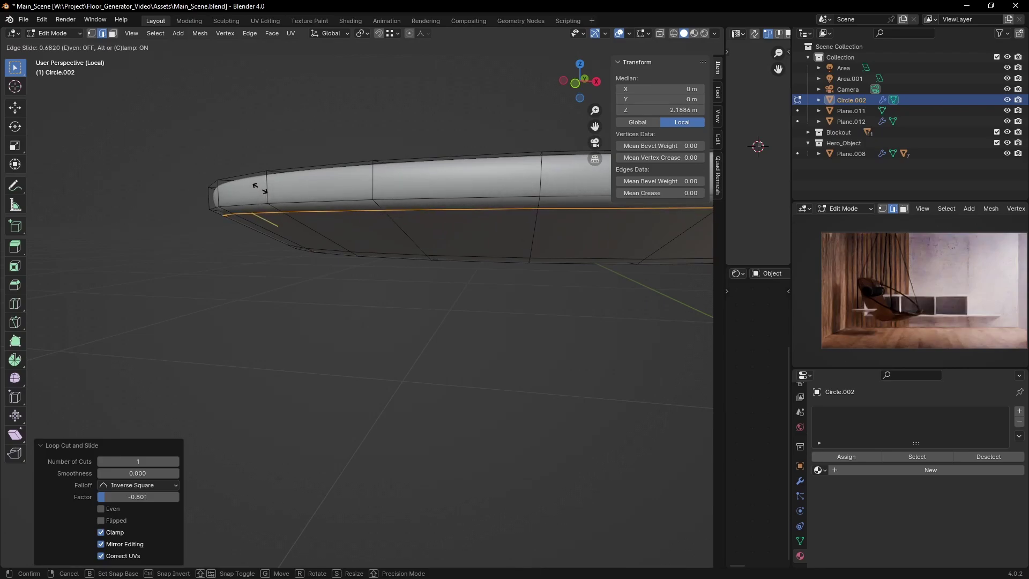
{"action": "left_click", "coordinate": [269, 191]}
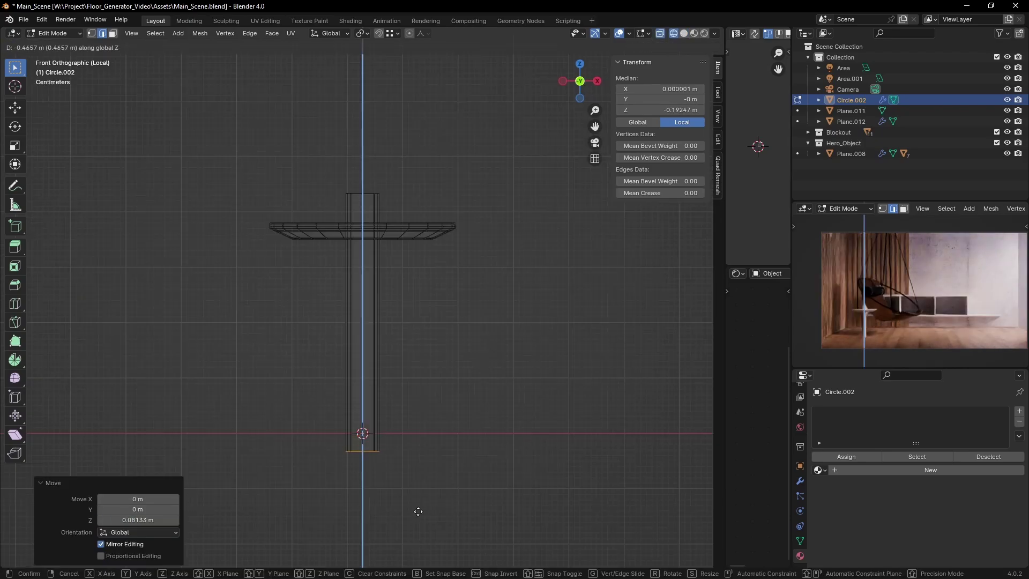
Taper the extruded stem and tilt it into a leg.
{"action": "key", "text": "s"}
{"action": "left_click", "coordinate": [462, 484]}
{"action": "key", "text": "ctrl+l"}
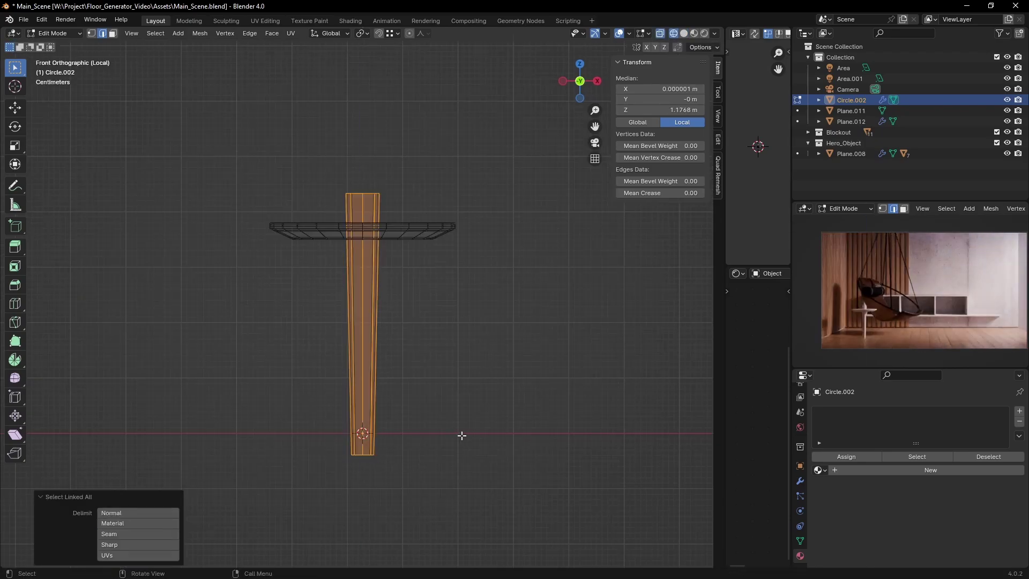
{"action": "key", "text": "r"}
{"action": "left_click", "coordinate": [511, 428]}
{"action": "key", "text": "r"}
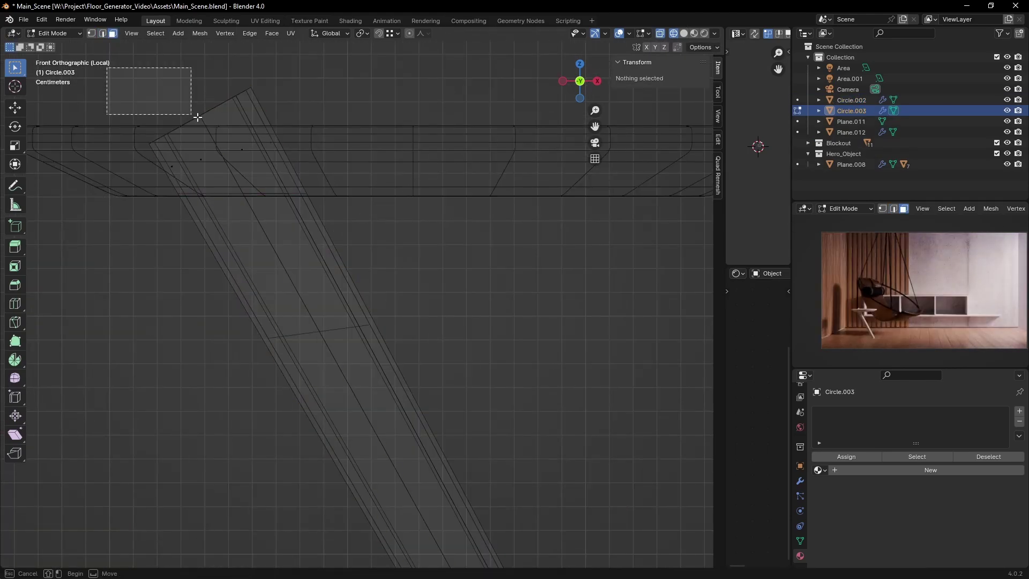
Delete the faces at the top of the leg.
{"action": "left_click_drag", "start_coordinate": [197, 117], "coordinate": [321, 199]}
{"action": "key", "text": "x"}
{"action": "left_click", "coordinate": [388, 277]}
{"action": "scroll", "coordinate": [388, 277], "scroll_direction": "down", "scroll_amount": 3}
{"action": "scroll", "coordinate": [342, 375], "scroll_direction": "up", "scroll_amount": 3}
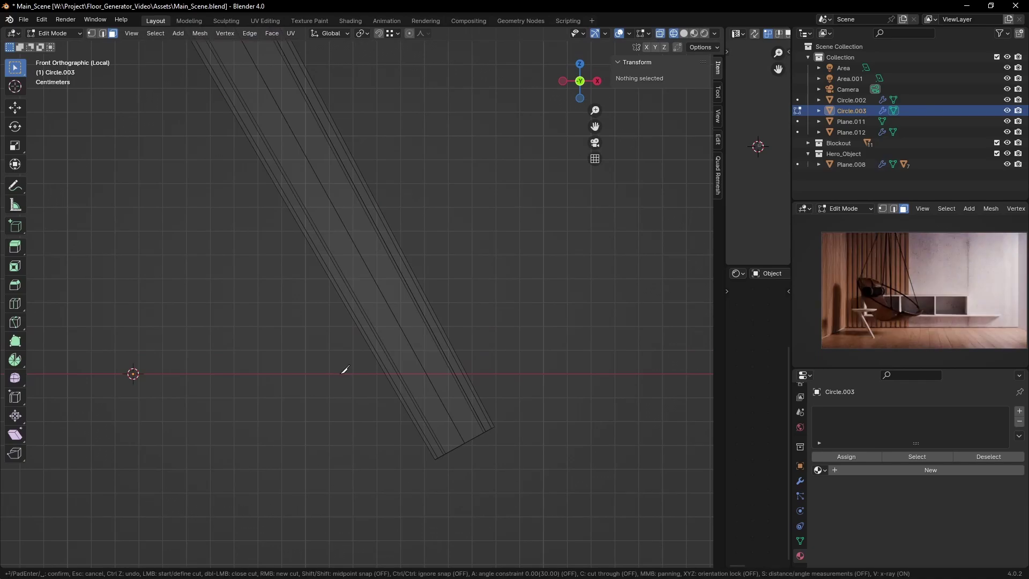
In top view, make linked leg copies rotated 120° around the 3D cursor.
{"action": "key", "text": "KP_7"}
{"action": "key", "text": "a"}
{"action": "key", "text": "p"}
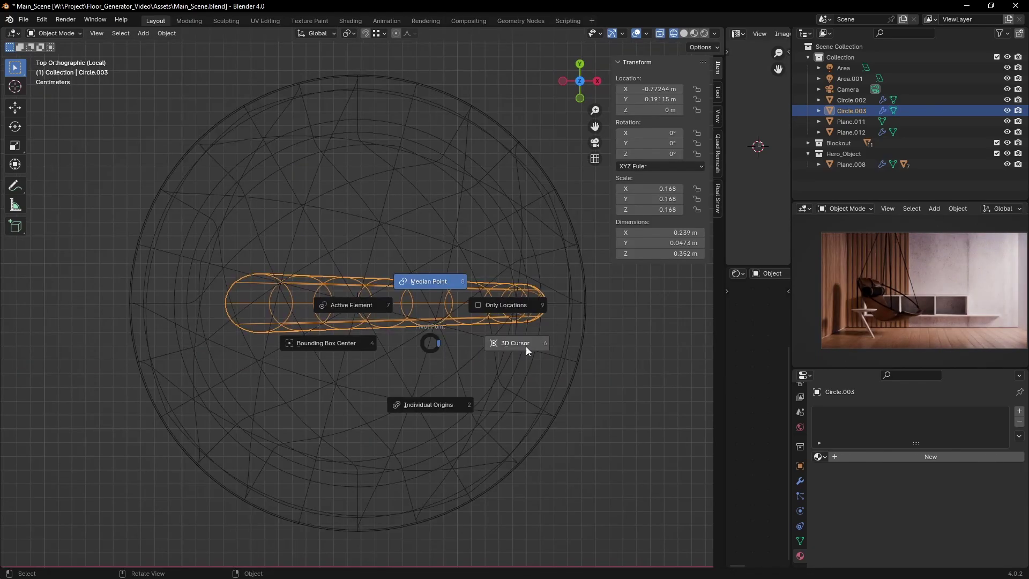
{"action": "left_click", "coordinate": [525, 346]}
{"action": "key", "text": "Tab"}
{"action": "type", "text": "r0"}
{"action": "key", "text": "Return"}
{"action": "key", "text": "alt+d"}
{"action": "type", "text": "r120"}
{"action": "key", "text": "Return"}
{"action": "scroll", "coordinate": [427, 355], "scroll_direction": "down", "scroll_amount": 2}
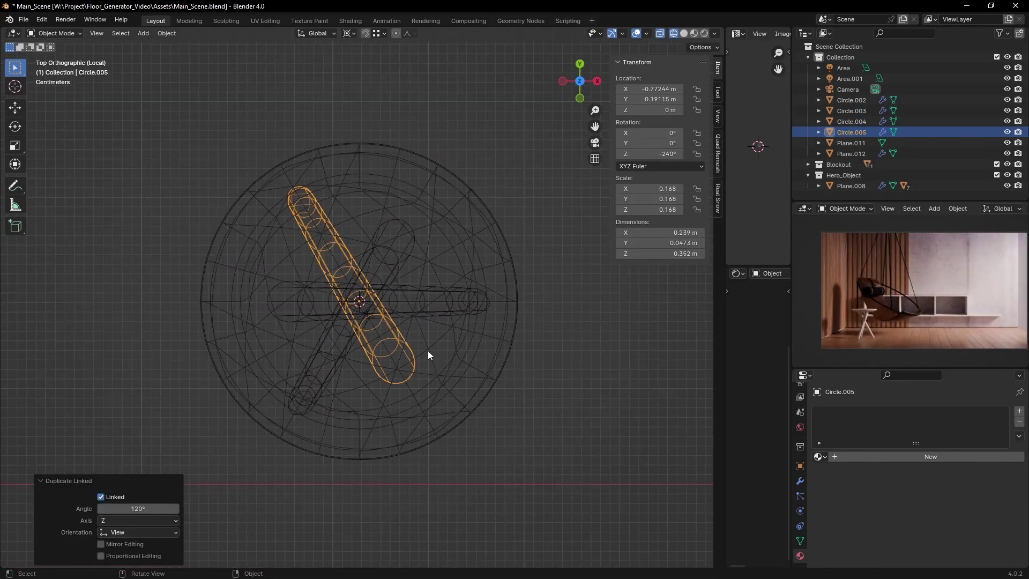
Twist the first leg -15.1° around the vertical axis in solid shading.
{"action": "left_click", "coordinate": [312, 301]}
{"action": "mouse_move", "coordinate": [358, 339]}
{"action": "middle_mouse_down"}
{"action": "mouse_move", "coordinate": [388, 428]}
{"action": "mouse_move", "coordinate": [478, 376]}
{"action": "mouse_move", "coordinate": [445, 404]}
{"action": "middle_mouse_up"}
{"action": "key", "text": "shift+z"}
{"action": "key", "text": "Tab"}
{"action": "key", "text": "r"}
{"action": "key", "text": "z"}
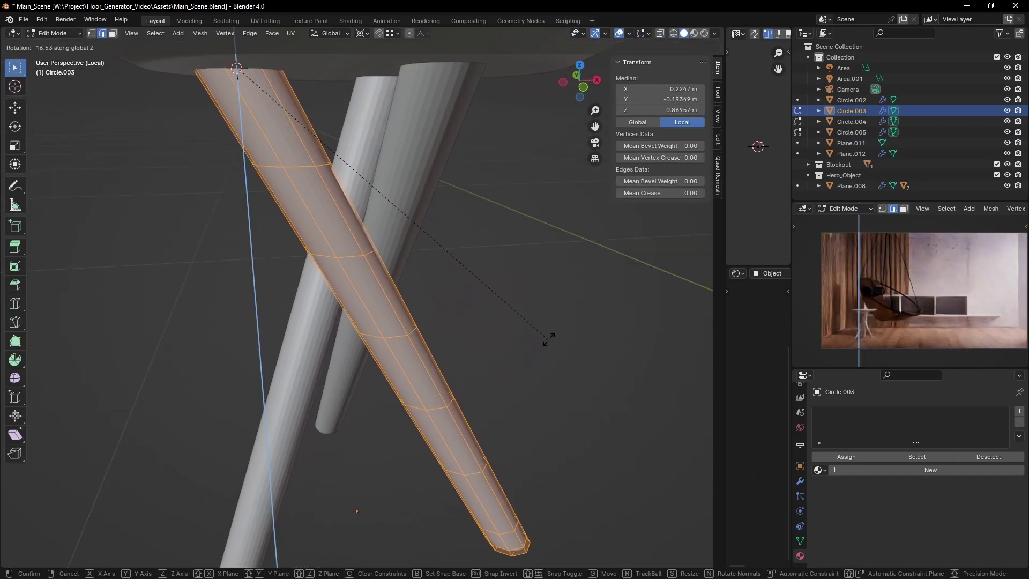
{"action": "left_click", "coordinate": [528, 370]}
Give the leg a small extra rotation around global Z and check the legs.
{"action": "middle_click_drag", "start_coordinate": [529, 370], "coordinate": [450, 379]}
{"action": "key", "text": "r"}
{"action": "key", "text": "z"}
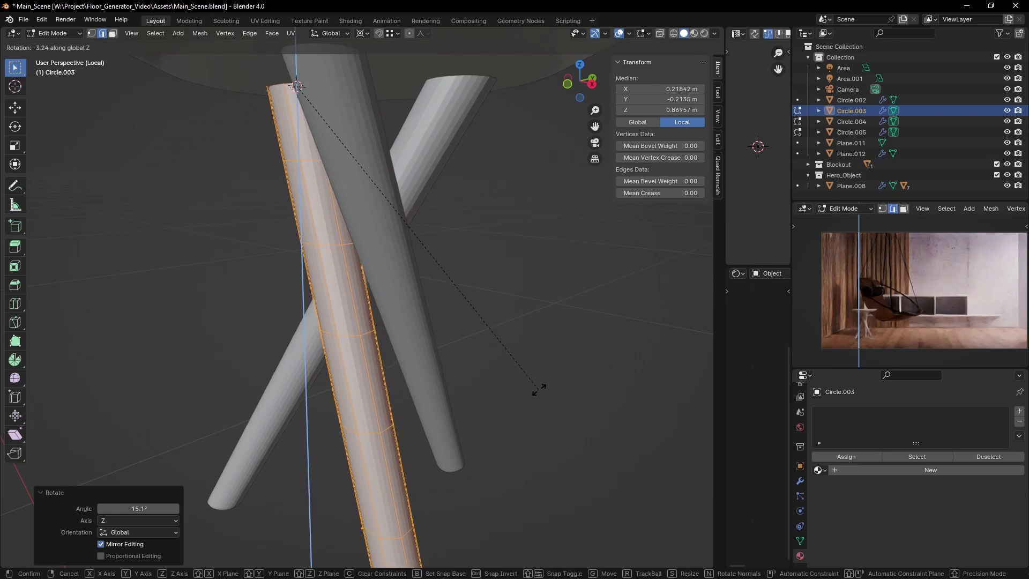
{"action": "left_click", "coordinate": [536, 389]}
{"action": "middle_click_drag", "start_coordinate": [537, 390], "coordinate": [432, 413]}
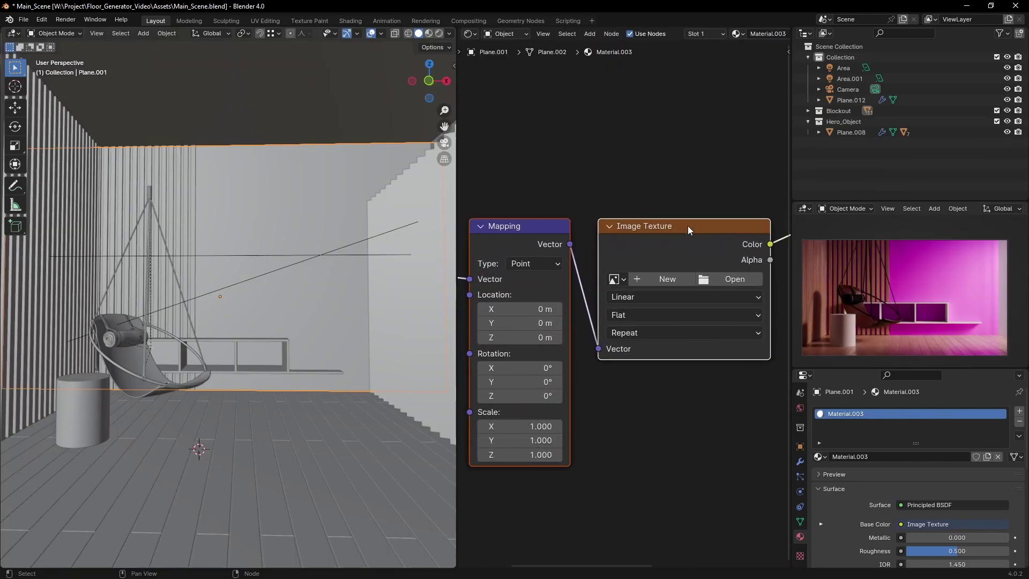
Load cgaxis_pbr_16_concrete_panel_9_diffuse.jpg into the wall's Image Texture node.
{"action": "left_click", "coordinate": [703, 276]}
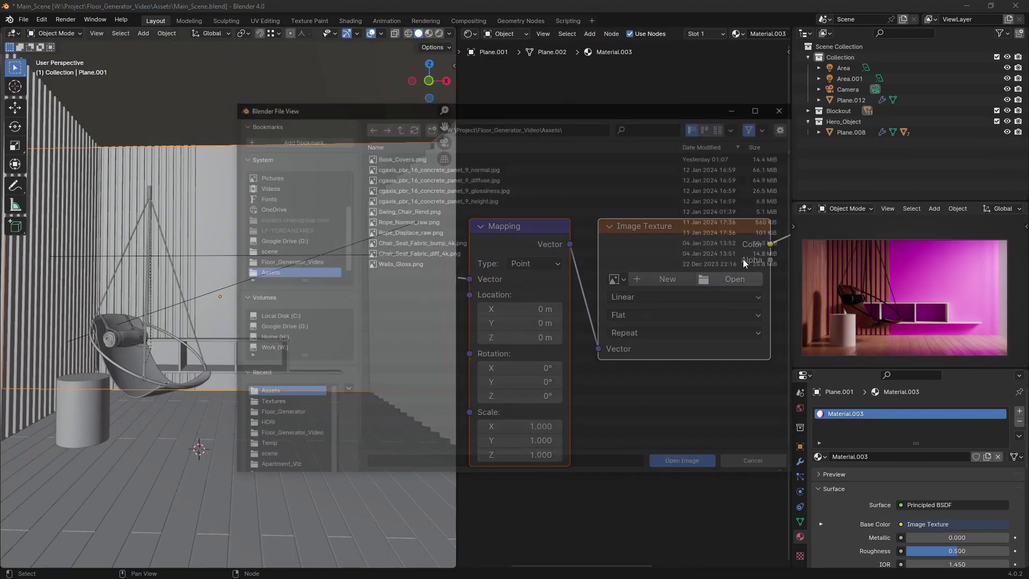
{"action": "left_click", "coordinate": [510, 178]}
{"action": "double_click", "coordinate": [509, 178]}
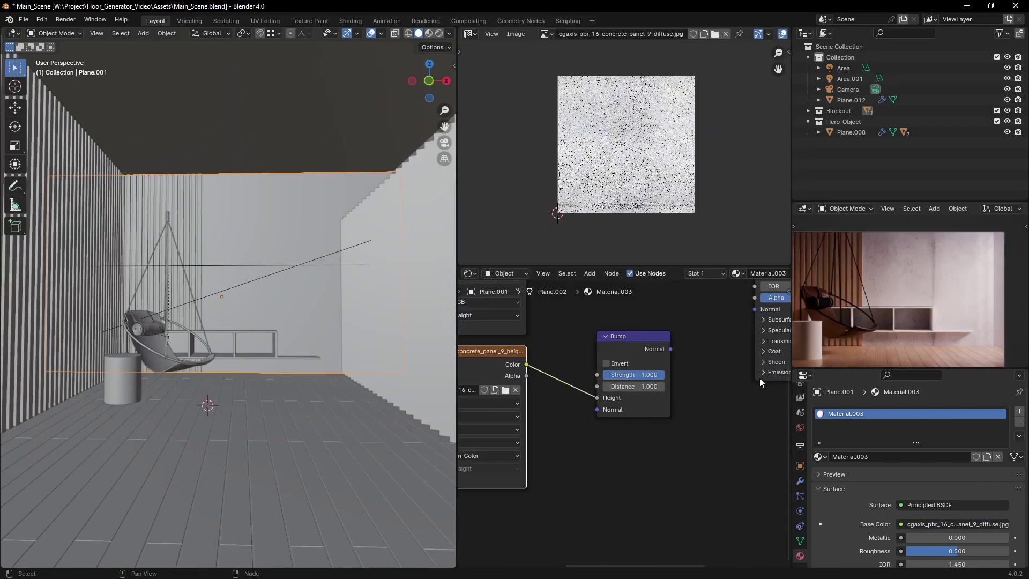
Connect the Bump node to the shader Normal and reduce the bump distance to 0.002.
{"action": "middle_click_drag", "start_coordinate": [760, 377], "coordinate": [687, 417]}
{"action": "left_click_drag", "start_coordinate": [598, 388], "coordinate": [612, 379]}
{"action": "middle_click_drag", "start_coordinate": [570, 384], "coordinate": [608, 361]}
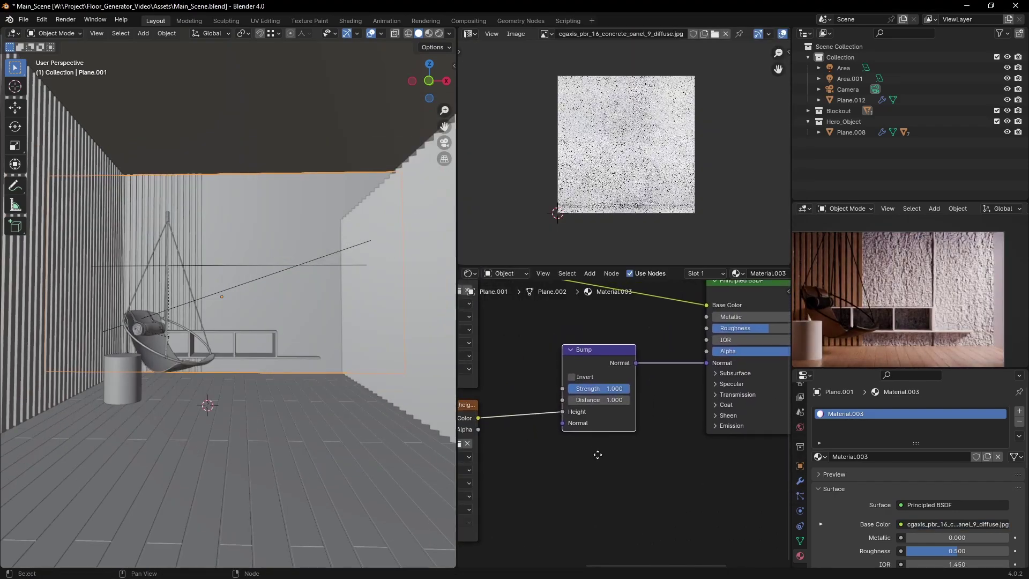
{"action": "scroll", "coordinate": [923, 293], "scroll_direction": "up", "scroll_amount": 5}
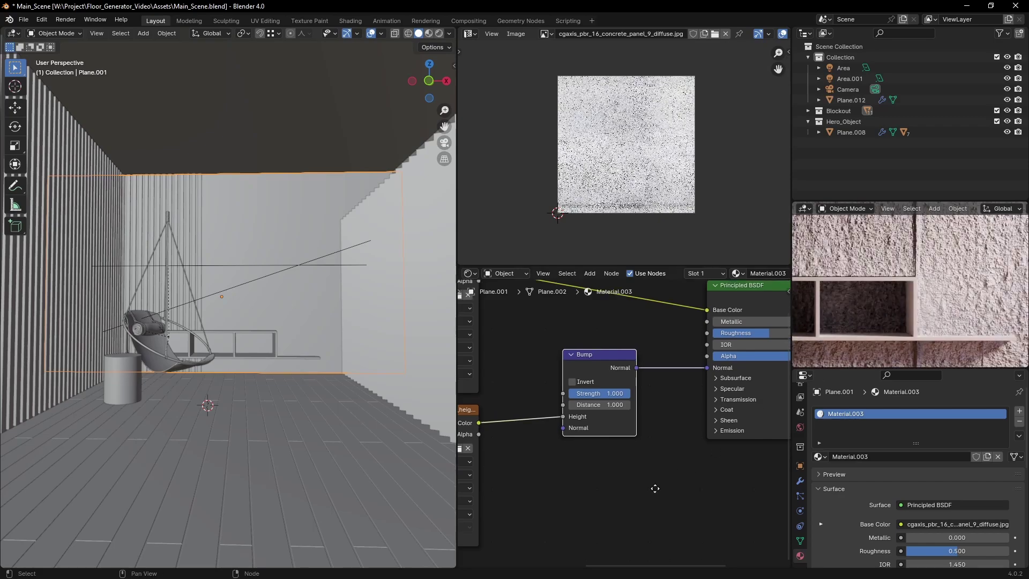
{"action": "scroll", "coordinate": [610, 407], "scroll_direction": "up", "scroll_amount": 2}
{"action": "type", "text": "1"}
{"action": "key", "text": "Return"}
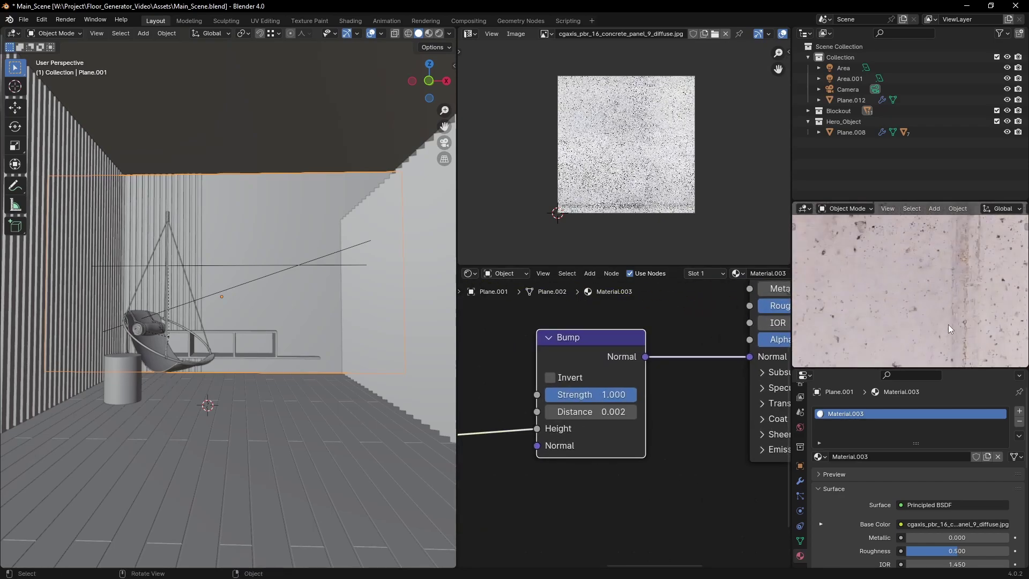
{"action": "scroll", "coordinate": [947, 323], "scroll_direction": "down", "scroll_amount": 2}
{"action": "middle_click_drag", "start_coordinate": [947, 323], "coordinate": [975, 329], "text": "shift"}
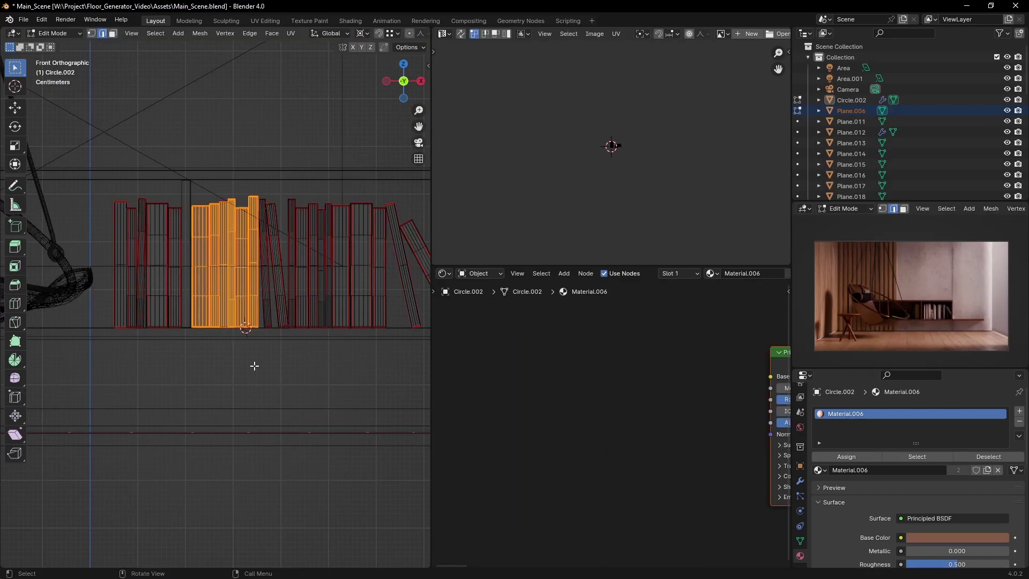
Shift the books left along X on the shelf, then select one whole book.
{"action": "key", "text": "g"}
{"action": "key", "text": "x"}
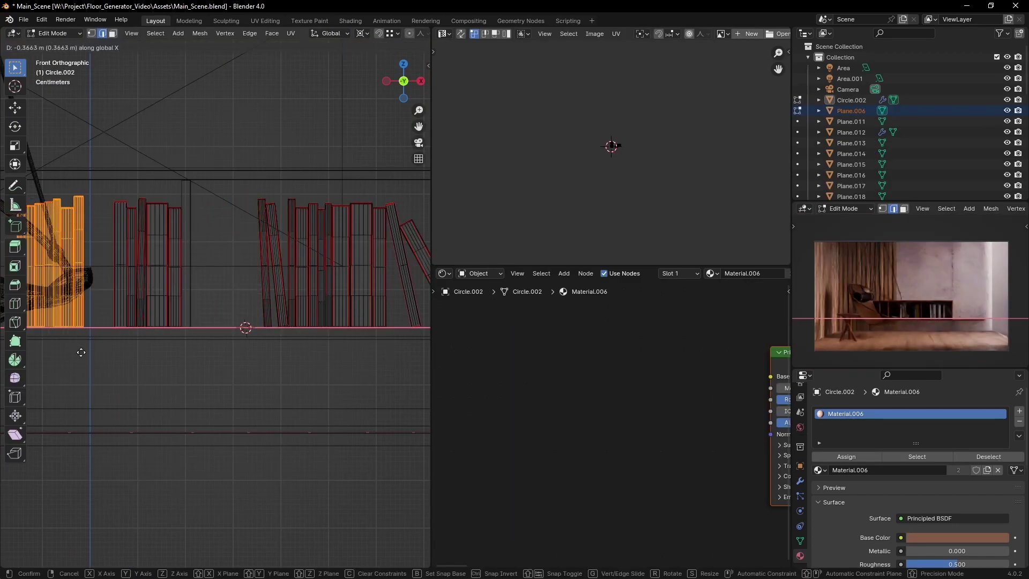
{"action": "left_click", "coordinate": [116, 263]}
{"action": "scroll", "coordinate": [59, 219], "scroll_direction": "up", "scroll_amount": 5}
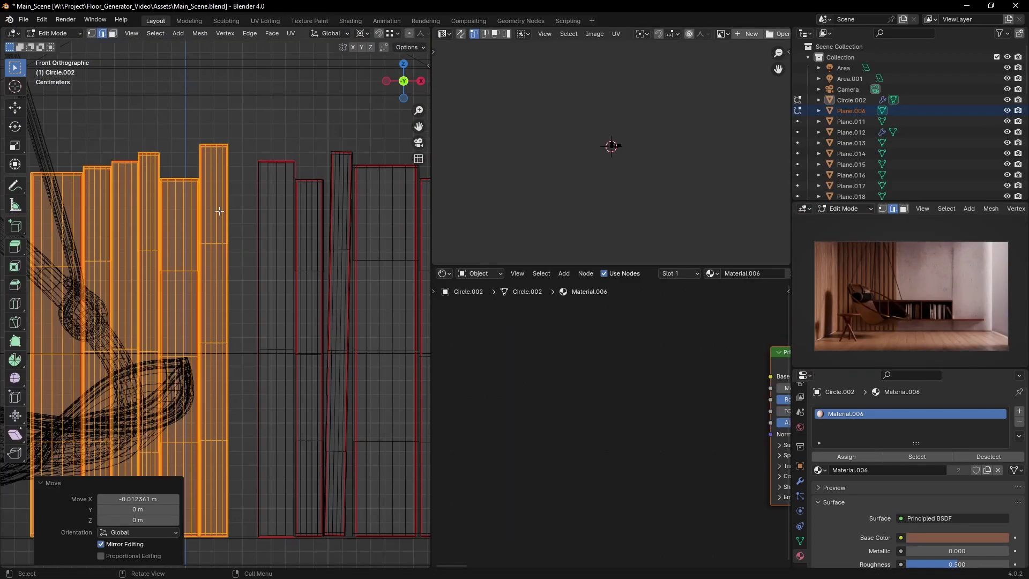
{"action": "left_click", "coordinate": [230, 156]}
{"action": "key", "text": "ctrl+l"}
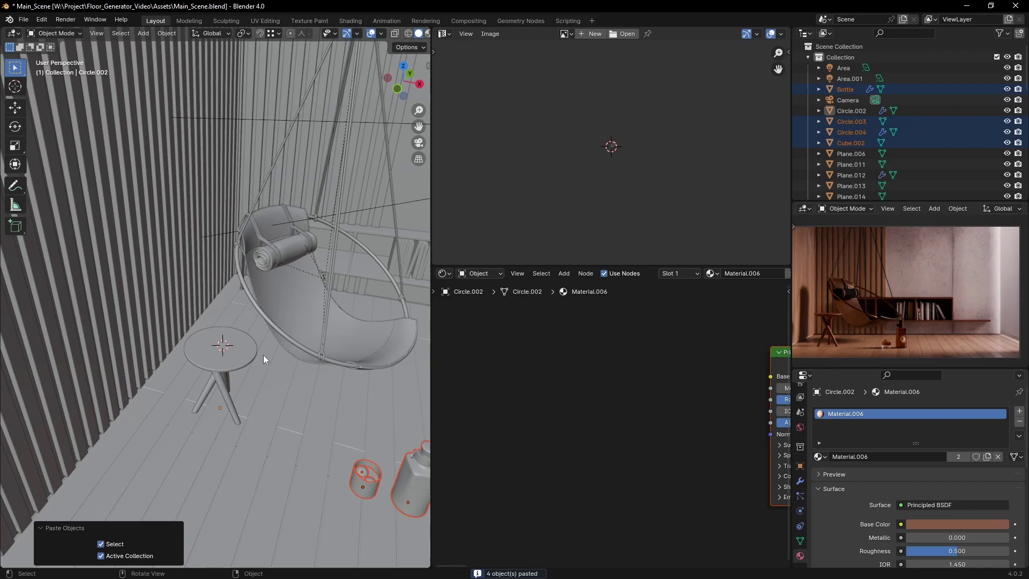
Snap the pasted bottle and cup to the 3D cursor keeping offset, then slide them along X.
{"action": "key", "text": "shift+s"}
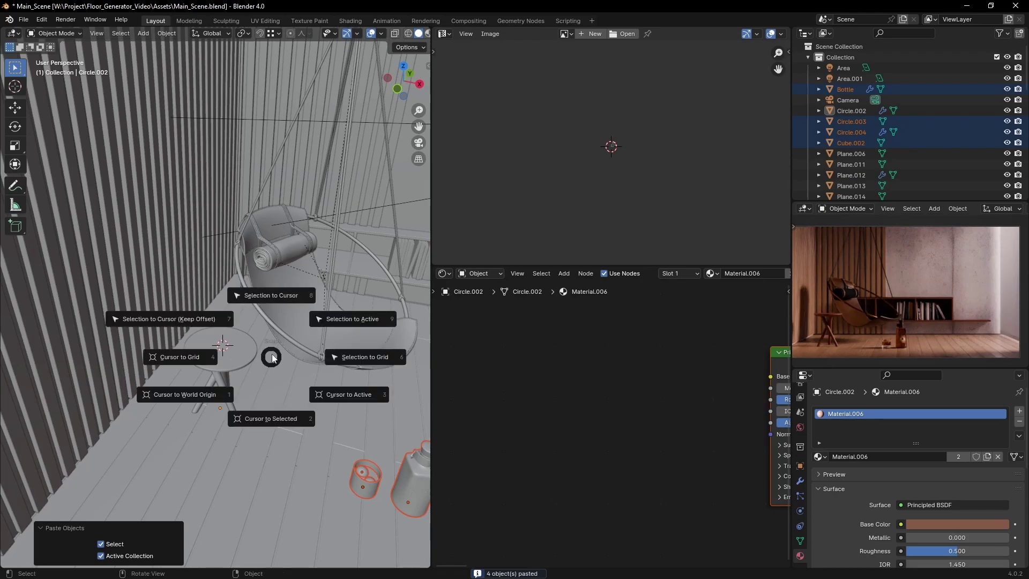
{"action": "left_click", "coordinate": [189, 320]}
{"action": "scroll", "coordinate": [299, 403], "scroll_direction": "up", "scroll_amount": 5}
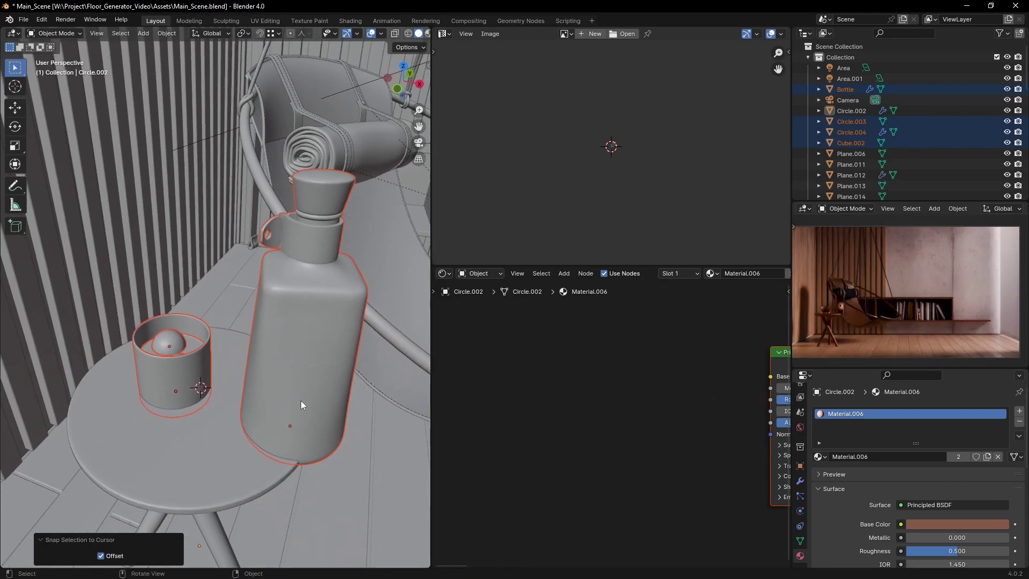
{"action": "key", "text": "g"}
{"action": "key", "text": "x"}
{"action": "left_click", "coordinate": [251, 382]}
Lower the bottle and cup along Z to rest on the side table top.
{"action": "middle_click_drag", "start_coordinate": [252, 382], "coordinate": [278, 336]}
{"action": "key", "text": "g"}
{"action": "key", "text": "z"}
{"action": "left_click", "coordinate": [291, 401]}
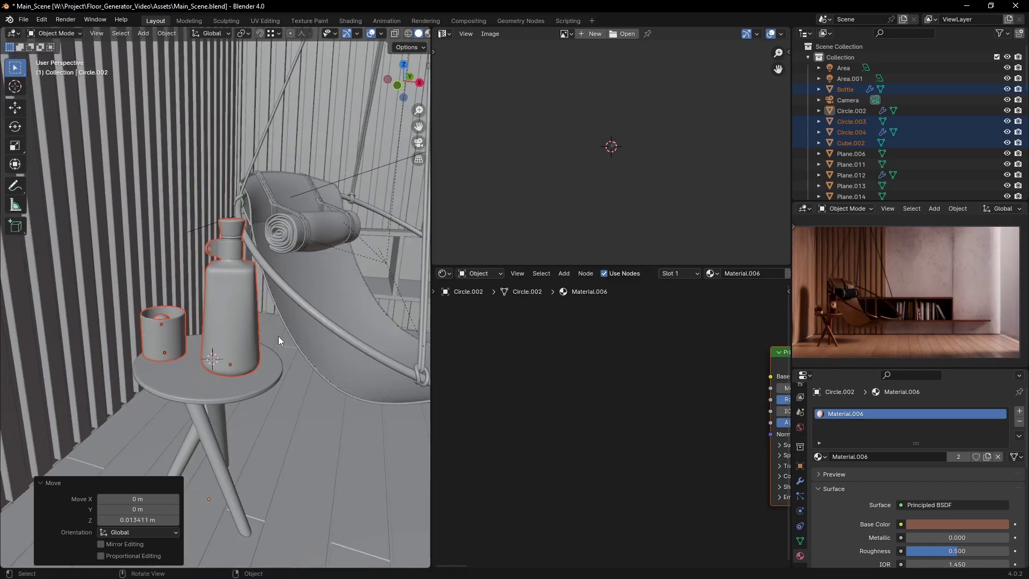
{"action": "scroll", "coordinate": [281, 330], "scroll_direction": "down", "scroll_amount": 3}
{"action": "scroll", "coordinate": [284, 326], "scroll_direction": "up", "scroll_amount": 3}
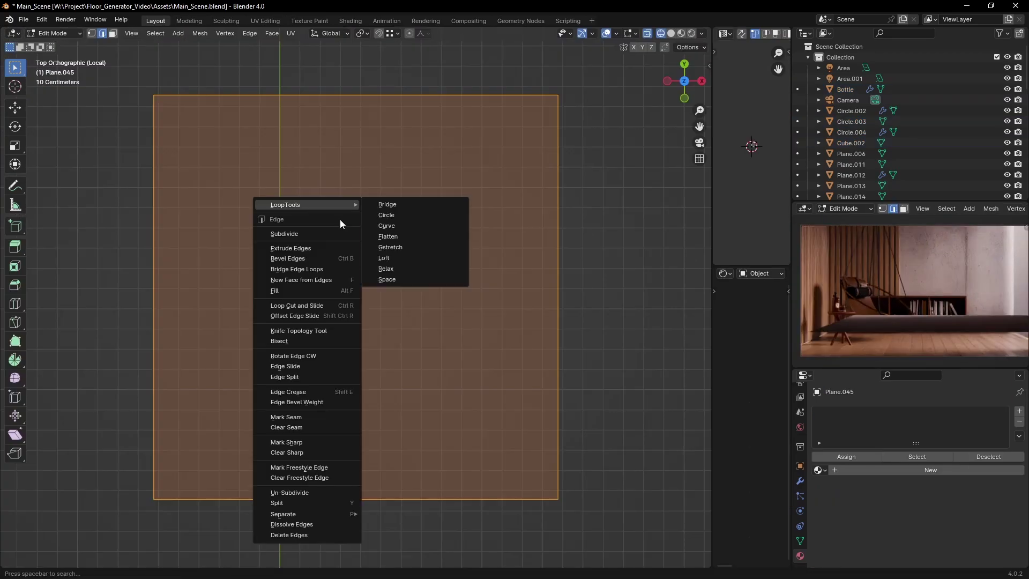
Subdivide the rug plane, knife-cut a free-form outline, and merge overlapping vertices.
{"action": "left_click", "coordinate": [322, 204]}
{"action": "middle_click_drag", "start_coordinate": [319, 243], "coordinate": [342, 251], "text": "shift"}
{"action": "key", "text": "alt+a"}
{"action": "key", "text": "k"}
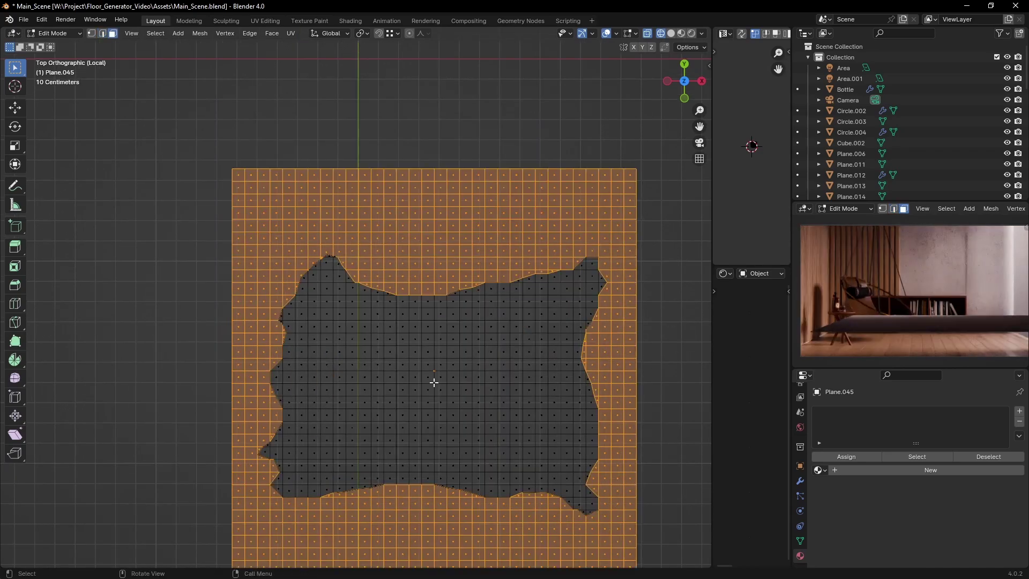
{"action": "key", "text": "m"}
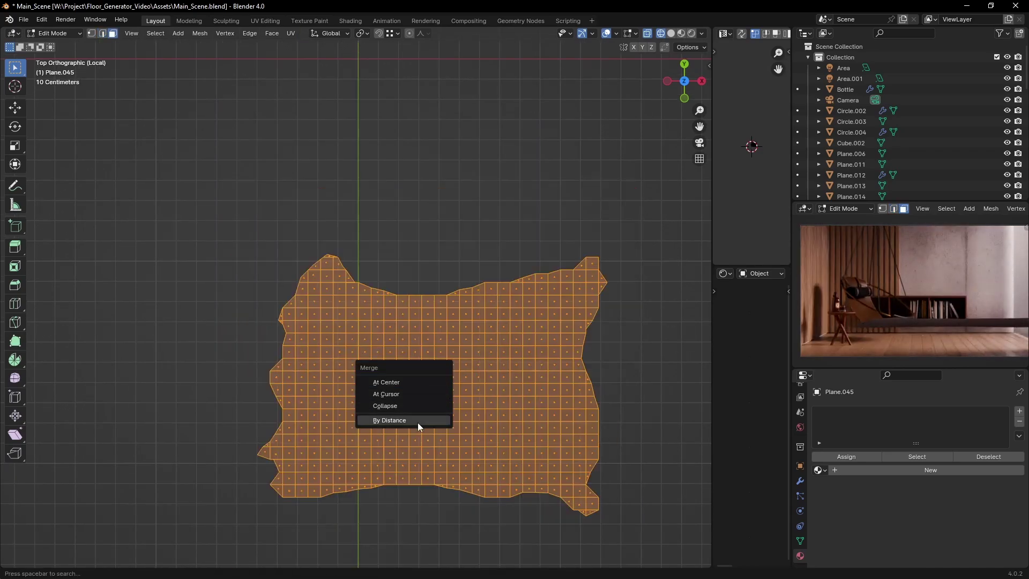
{"action": "left_click", "coordinate": [389, 420]}
{"action": "key", "text": "KP_Divide"}
{"action": "key", "text": "Tab"}
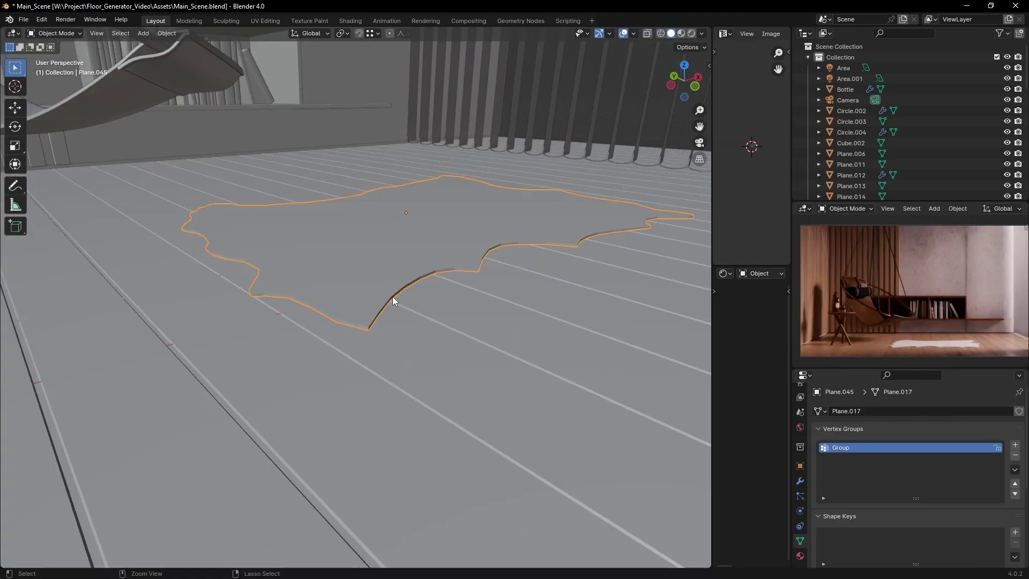
Shade the rug smooth and lower it slightly along Z onto the floor.
{"action": "middle_click_drag", "start_coordinate": [392, 296], "coordinate": [382, 248]}
{"action": "right_click", "coordinate": [371, 272]}
{"action": "left_click", "coordinate": [371, 275]}
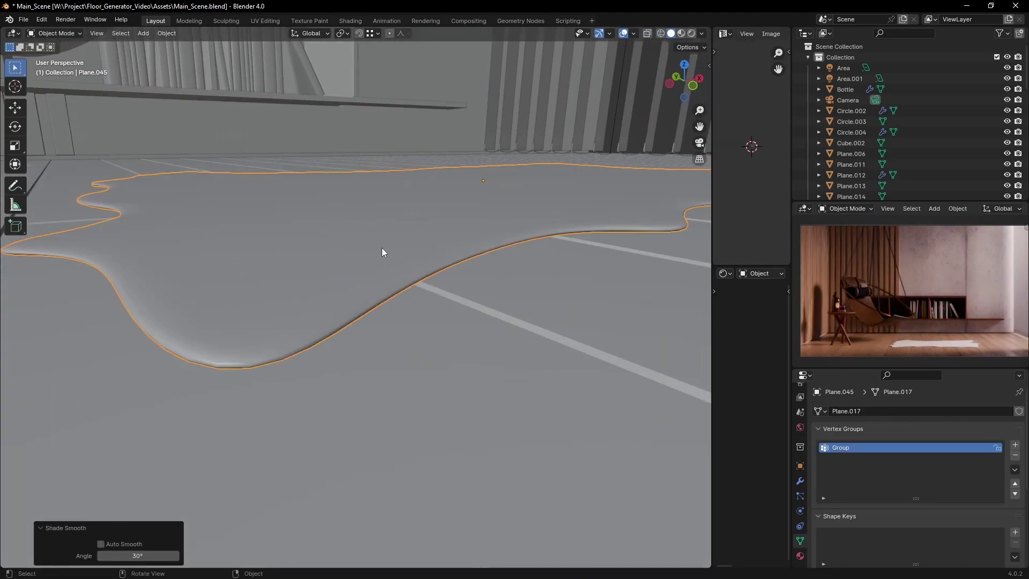
{"action": "key", "text": "g"}
{"action": "key", "text": "z"}
{"action": "key", "text": "Return"}
Add a Hair particle system to the rug with 100 interpolated children and uniform roughness.
{"action": "left_click", "coordinate": [798, 423]}
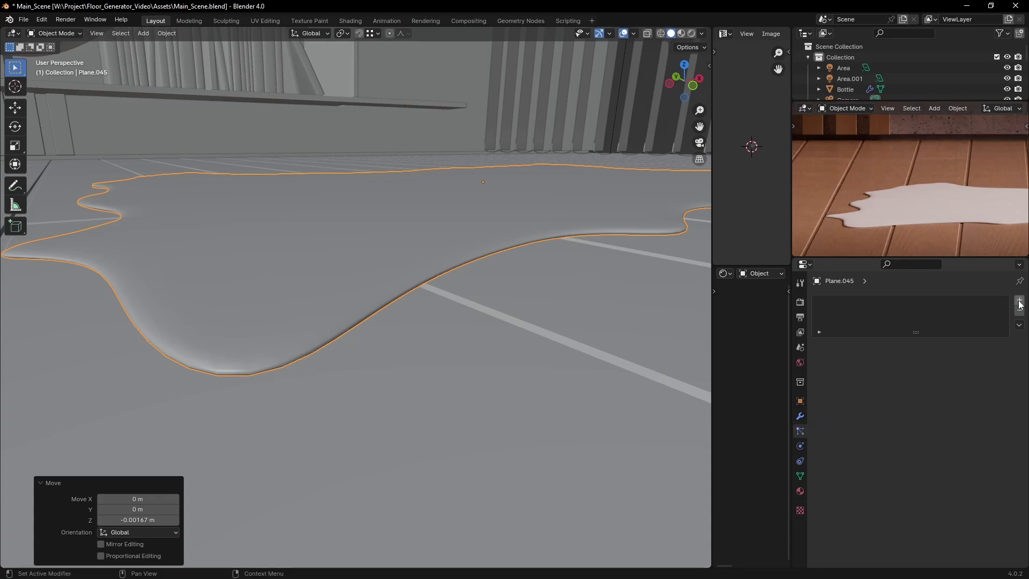
{"action": "left_click", "coordinate": [1019, 299]}
{"action": "left_click", "coordinate": [971, 358]}
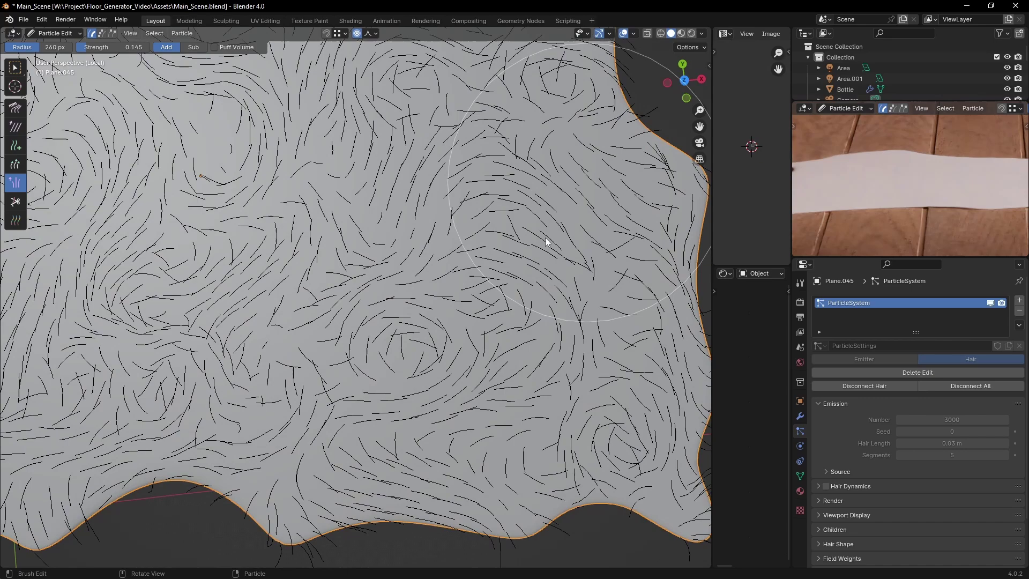
{"action": "scroll", "coordinate": [489, 299], "scroll_direction": "down", "scroll_amount": 2}
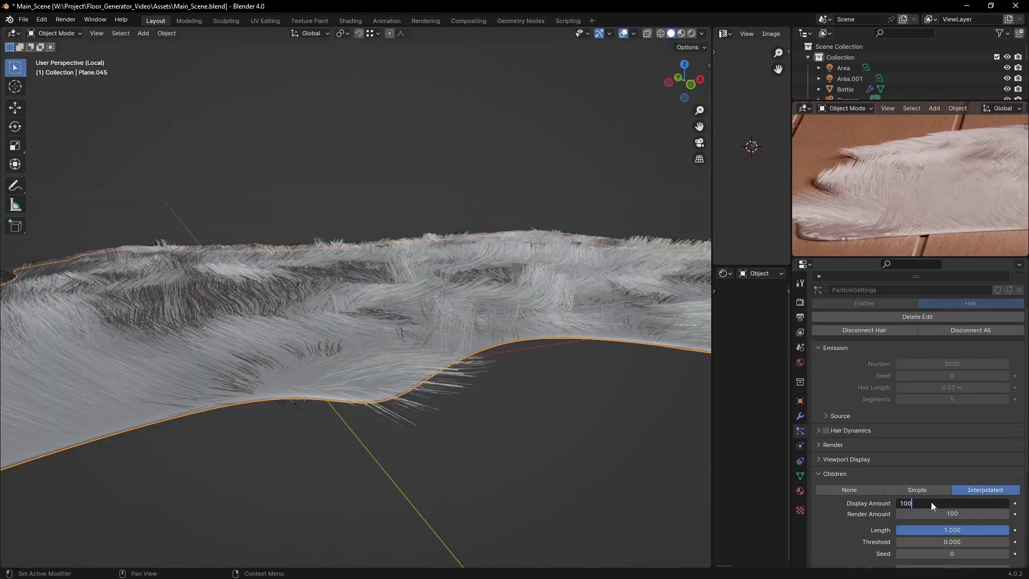
{"action": "key", "text": "Return"}
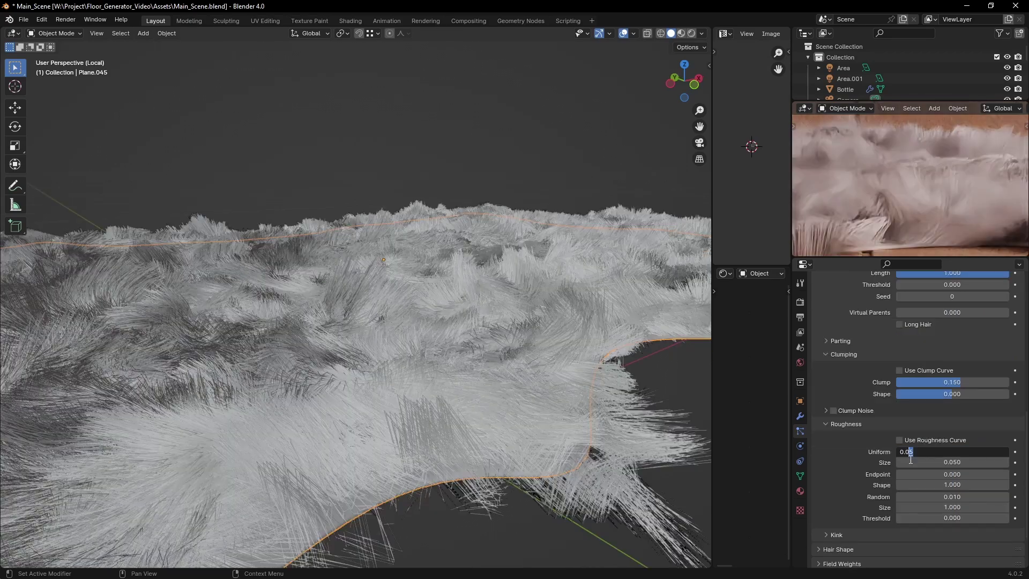
{"action": "key", "text": "Return"}
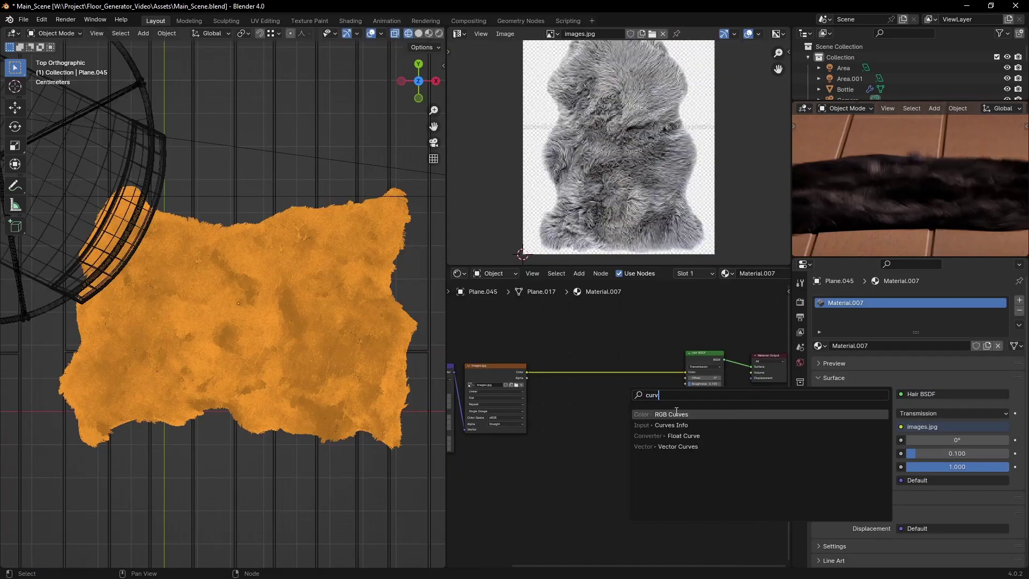
Insert an RGB Curves node on the texture link feeding the Hair BSDF.
{"action": "left_click", "coordinate": [671, 414]}
{"action": "left_click", "coordinate": [608, 375]}
{"action": "scroll", "coordinate": [608, 375], "scroll_direction": "up", "scroll_amount": 2}
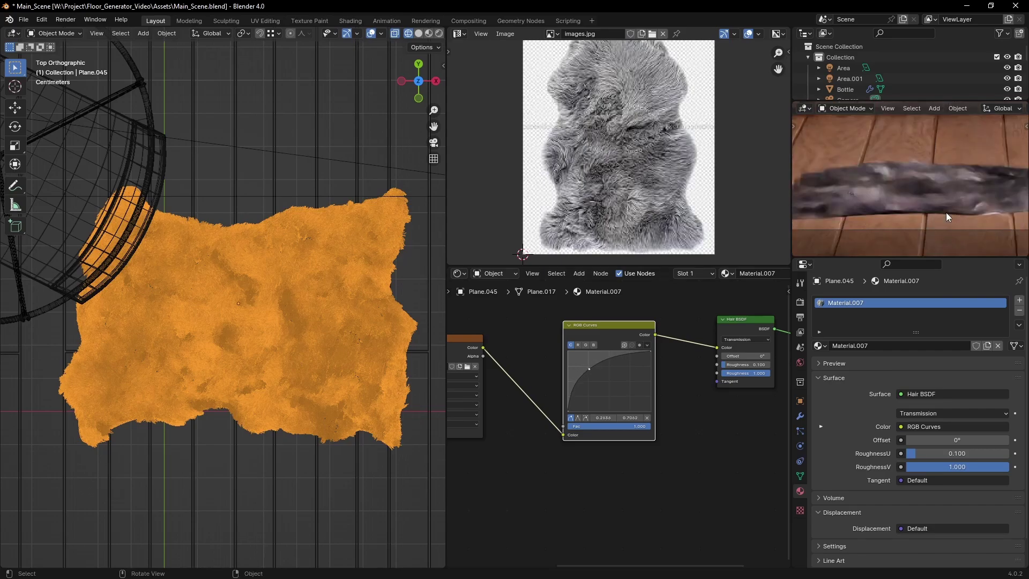
Switch to camera view and duplicate the wall lamp rod.
{"action": "key", "text": "KP_0"}
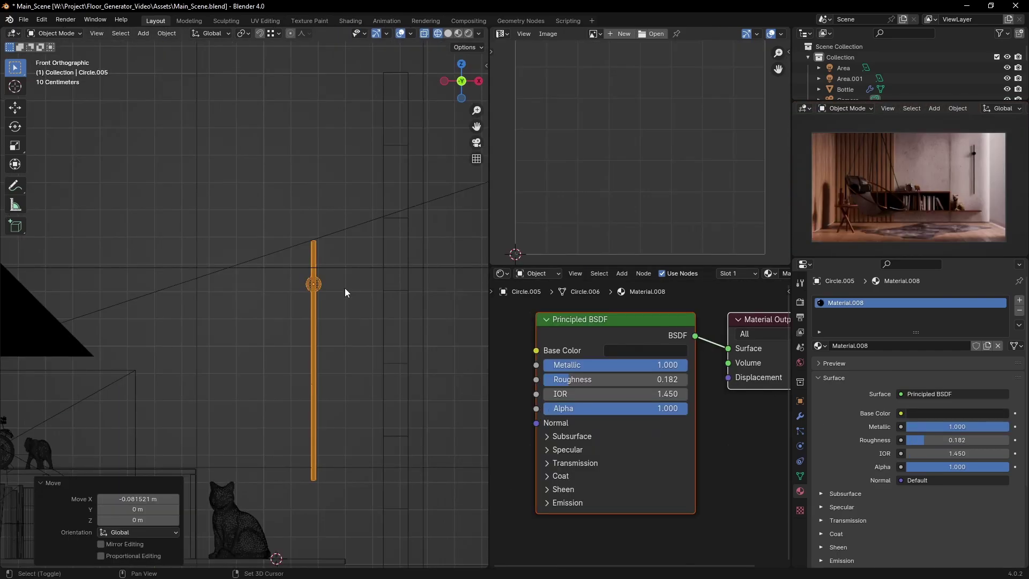
{"action": "key", "text": "shift+d"}
{"action": "left_click", "coordinate": [295, 290]}
Rotate the duplicated rod 180° and reposition it down and along X.
{"action": "type", "text": "r180"}
{"action": "key", "text": "Return"}
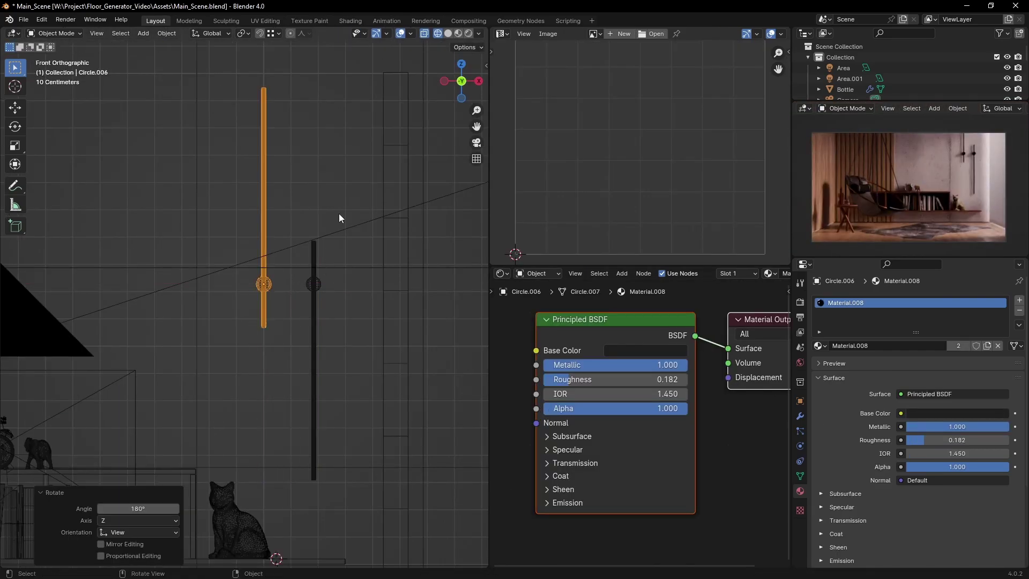
{"action": "key", "text": "g"}
{"action": "key", "text": "z"}
{"action": "left_click", "coordinate": [358, 338]}
{"action": "key", "text": "g"}
{"action": "key", "text": "x"}
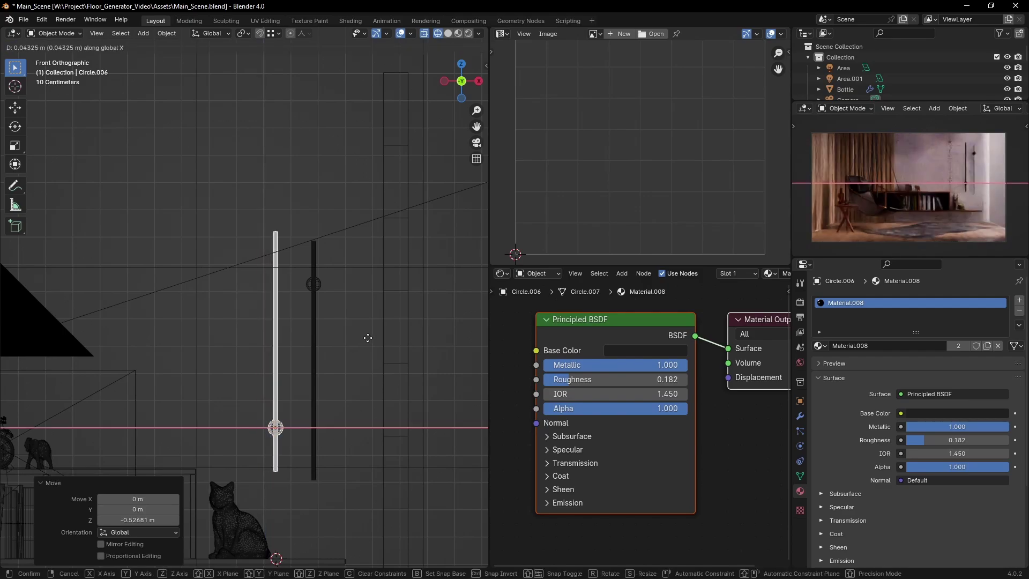
{"action": "left_click", "coordinate": [368, 337]}
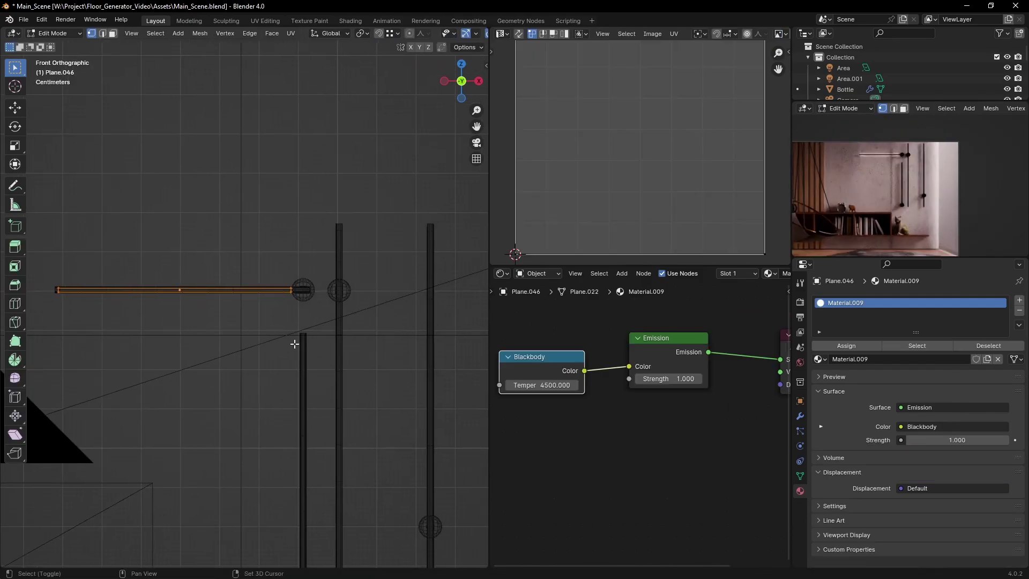
Duplicate the glowing strip, rotate it 90°, and place it on the black rod.
{"action": "key", "text": "shift+d"}
{"action": "left_click", "coordinate": [379, 360]}
{"action": "type", "text": "r90"}
{"action": "key", "text": "Return"}
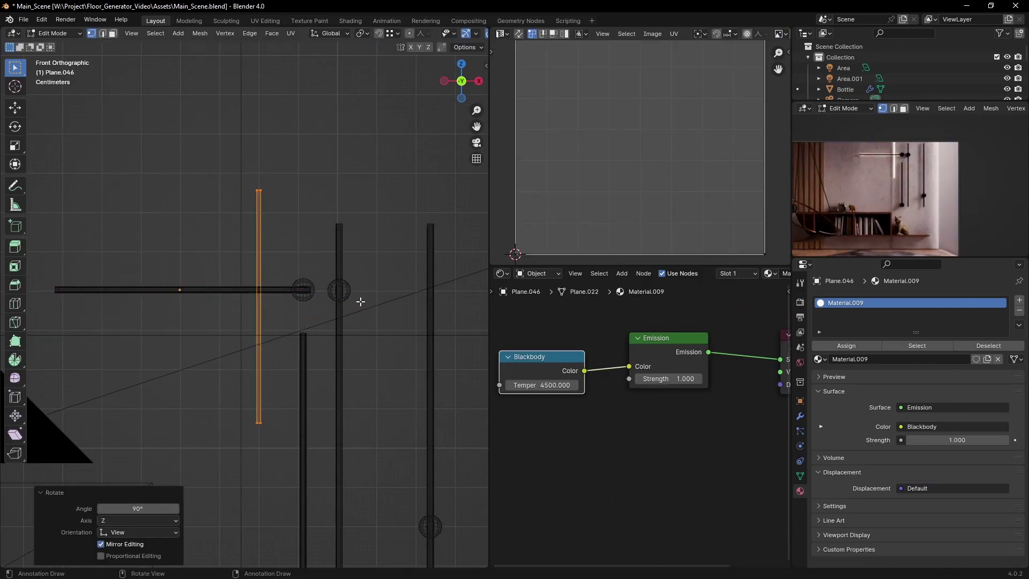
{"action": "key", "text": "g"}
{"action": "left_click", "coordinate": [340, 361]}
{"action": "scroll", "coordinate": [375, 375], "scroll_direction": "up", "scroll_amount": 6}
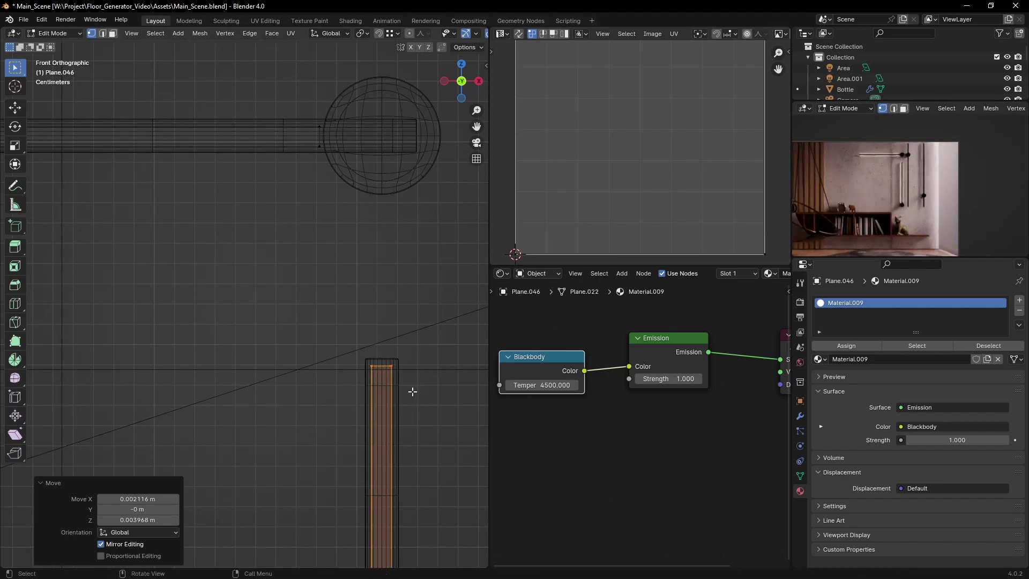
{"action": "scroll", "coordinate": [361, 333], "scroll_direction": "down", "scroll_amount": 6}
Align the strip on the rod along X and stretch it 1.618 times along Z.
{"action": "key", "text": "g"}
{"action": "key", "text": "x"}
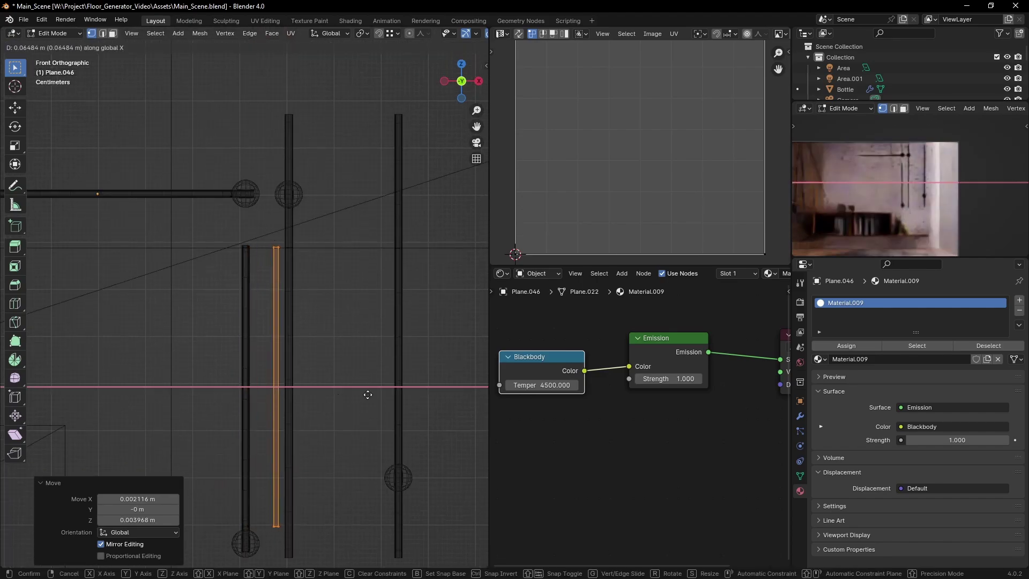
{"action": "left_click", "coordinate": [379, 392]}
{"action": "type", "text": "sz1.618"}
{"action": "key", "text": "Return"}
Adjust the strip along X again and duplicate it once more.
{"action": "key", "text": "s"}
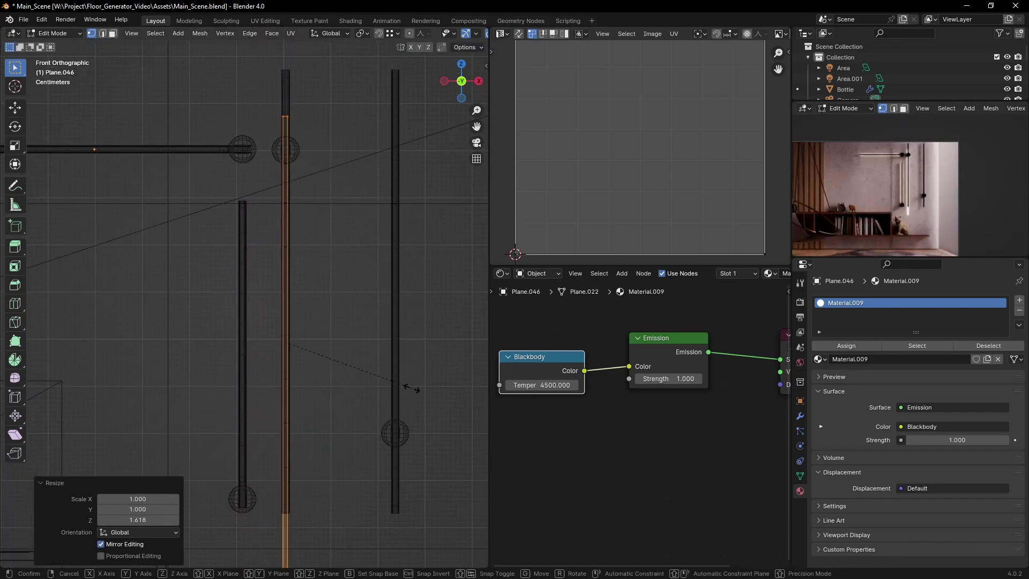
{"action": "key", "text": "x"}
{"action": "left_click", "coordinate": [409, 337]}
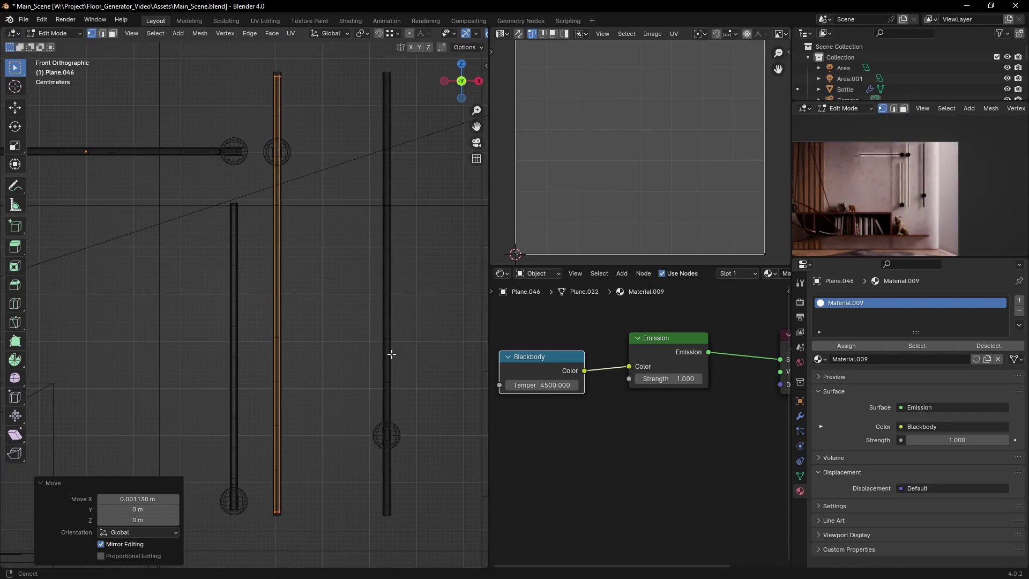
{"action": "scroll", "coordinate": [391, 356], "scroll_direction": "down", "scroll_amount": 3, "text": "ctrl"}
{"action": "key", "text": "shift+d"}
Slide the duplicate strip onto the tall rod, then rotate Area.001 and move it along Y.
{"action": "key", "text": "x"}
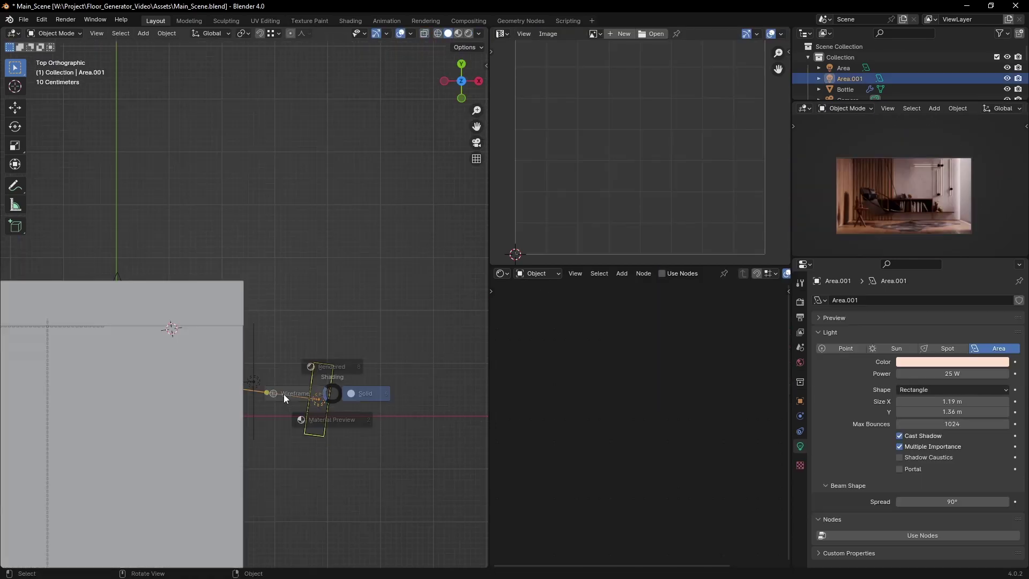
{"action": "scroll", "coordinate": [284, 393], "scroll_direction": "down", "scroll_amount": 3}
{"action": "key", "text": "r"}
{"action": "left_click", "coordinate": [391, 266]}
{"action": "key", "text": "g"}
{"action": "key", "text": "y"}
{"action": "left_click", "coordinate": [395, 213]}
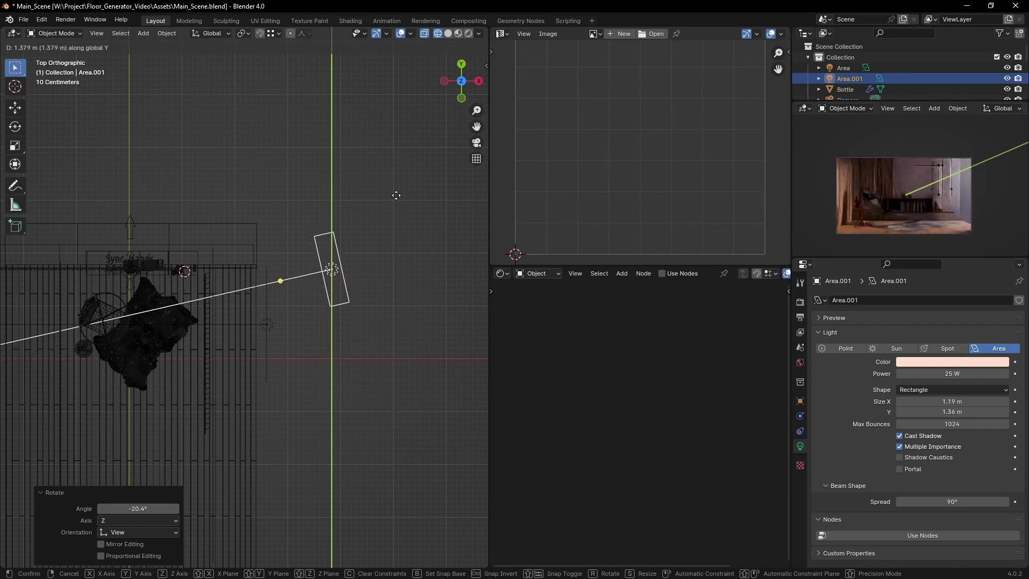
{"action": "scroll", "coordinate": [937, 202], "scroll_direction": "up", "scroll_amount": 2}
{"action": "key", "text": "Home"}
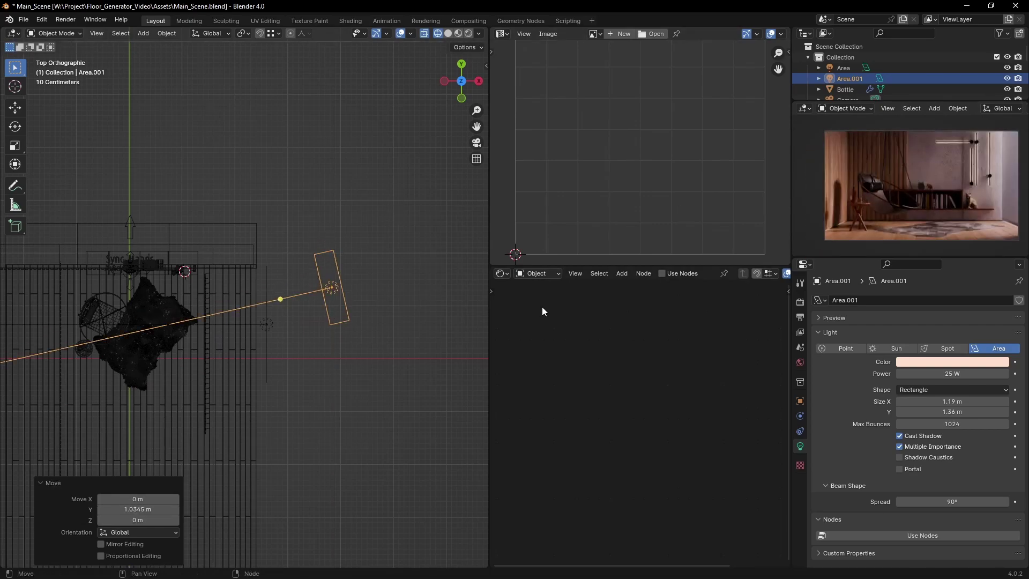
Fine-tune Area.001 with a slight rotation and a final move along Y.
{"action": "key", "text": "r"}
{"action": "left_click", "coordinate": [472, 377]}
{"action": "key", "text": "g"}
{"action": "key", "text": "y"}
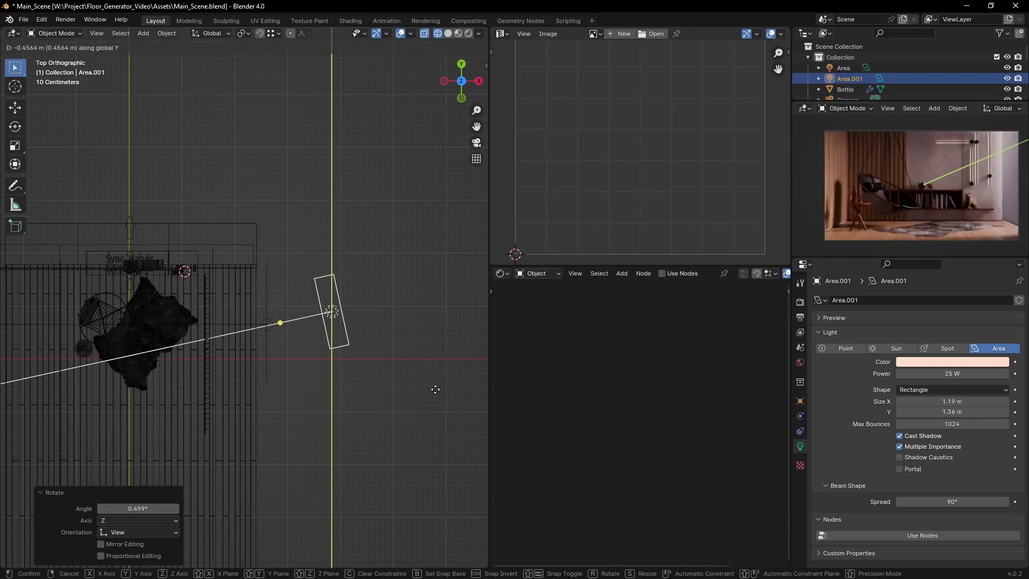
{"action": "left_click", "coordinate": [432, 364]}
{"action": "scroll", "coordinate": [332, 415], "scroll_direction": "down", "scroll_amount": 3}
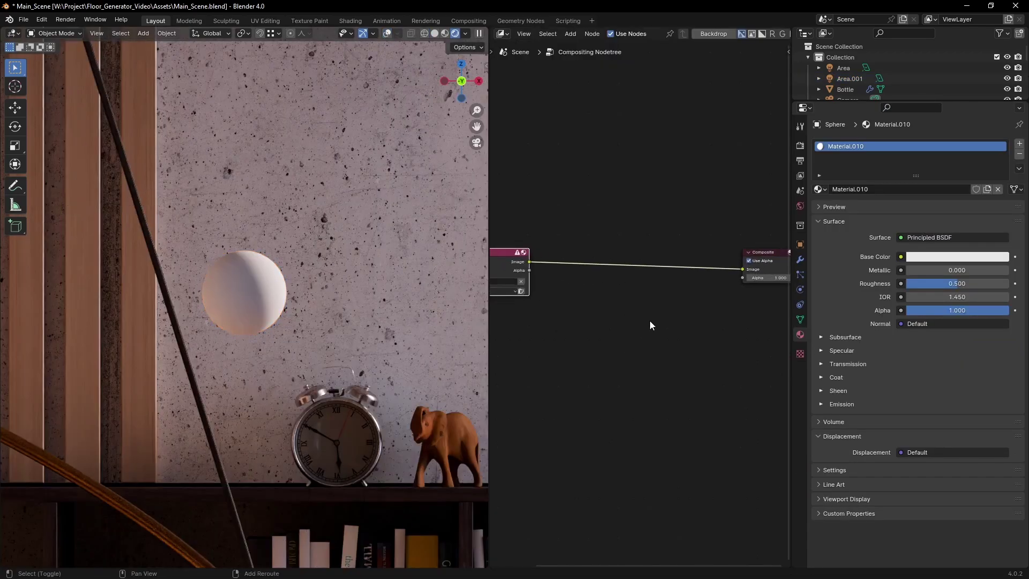
{"action": "key", "text": "shift+a"}
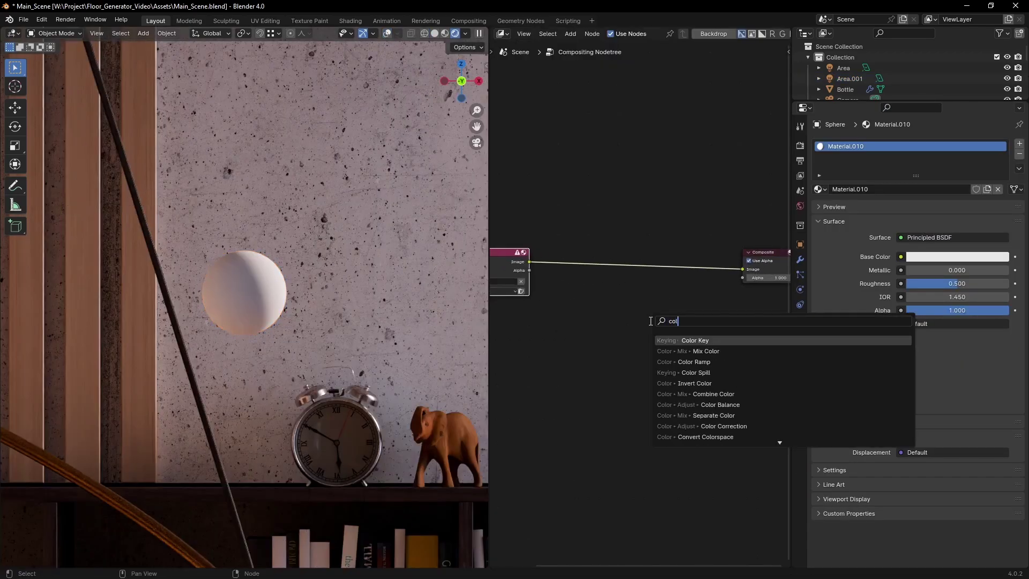
Add a Mix Color node set to Divide, using the sphere's eyedropped colour as second input.
{"action": "left_click", "coordinate": [697, 351]}
{"action": "left_click", "coordinate": [683, 239]}
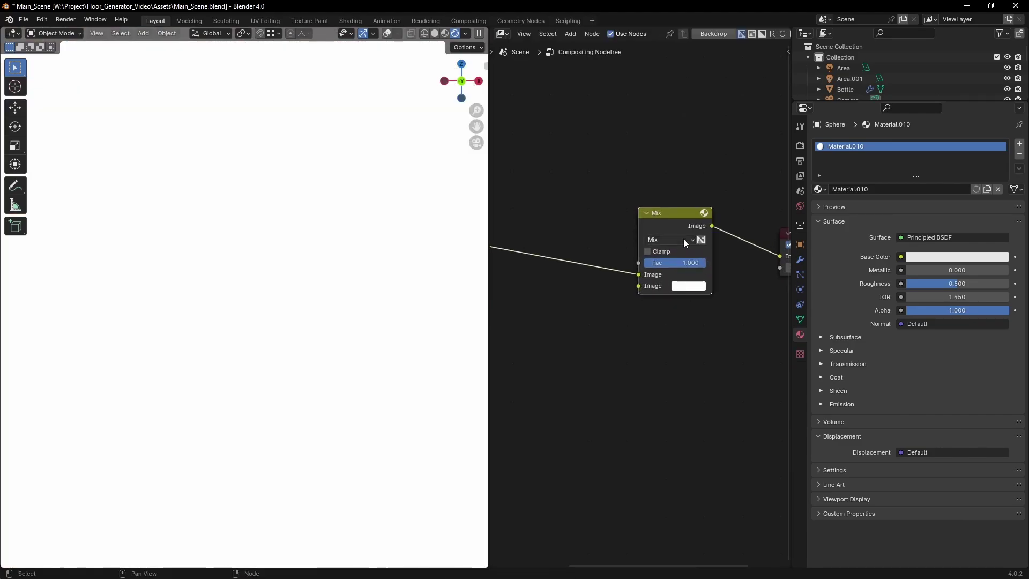
{"action": "left_click", "coordinate": [680, 238]}
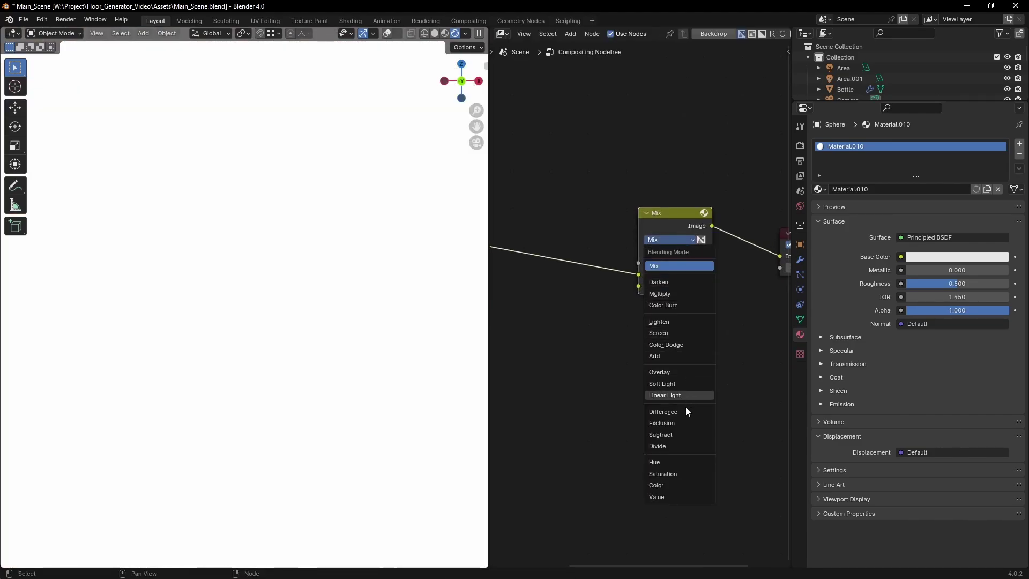
{"action": "left_click", "coordinate": [674, 445]}
{"action": "left_click", "coordinate": [689, 285]}
{"action": "left_click", "coordinate": [777, 234]}
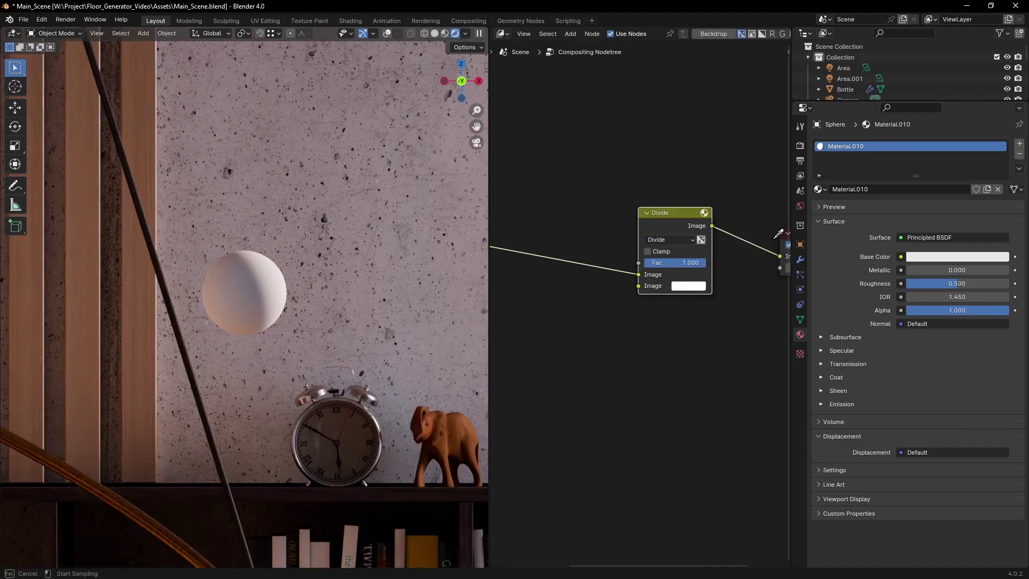
{"action": "left_click", "coordinate": [267, 275]}
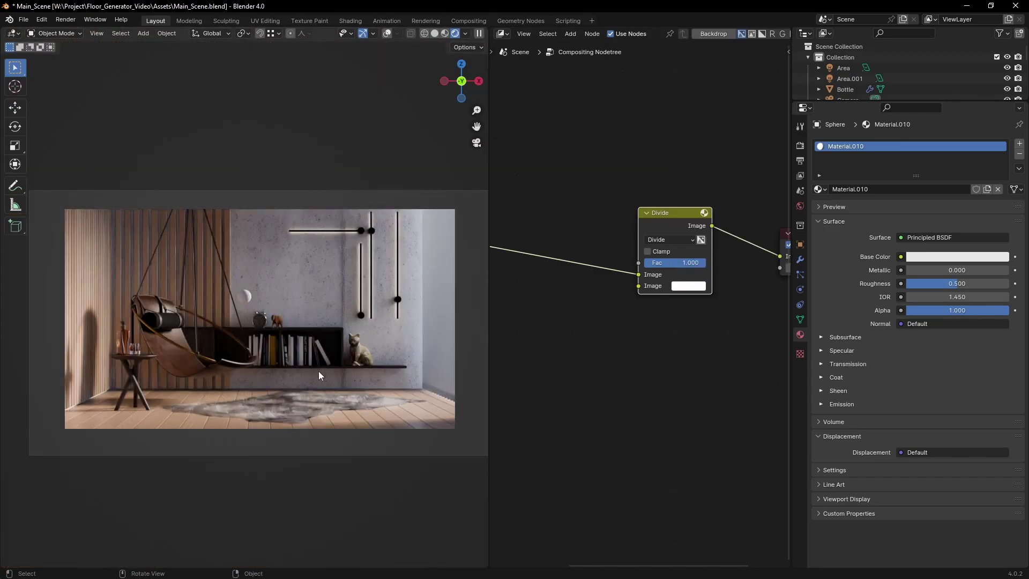
Tweak Color Balance: brighten highlights, lower midtones slightly, then ease highlights back.
{"action": "scroll", "coordinate": [318, 371], "scroll_direction": "up", "scroll_amount": 5}
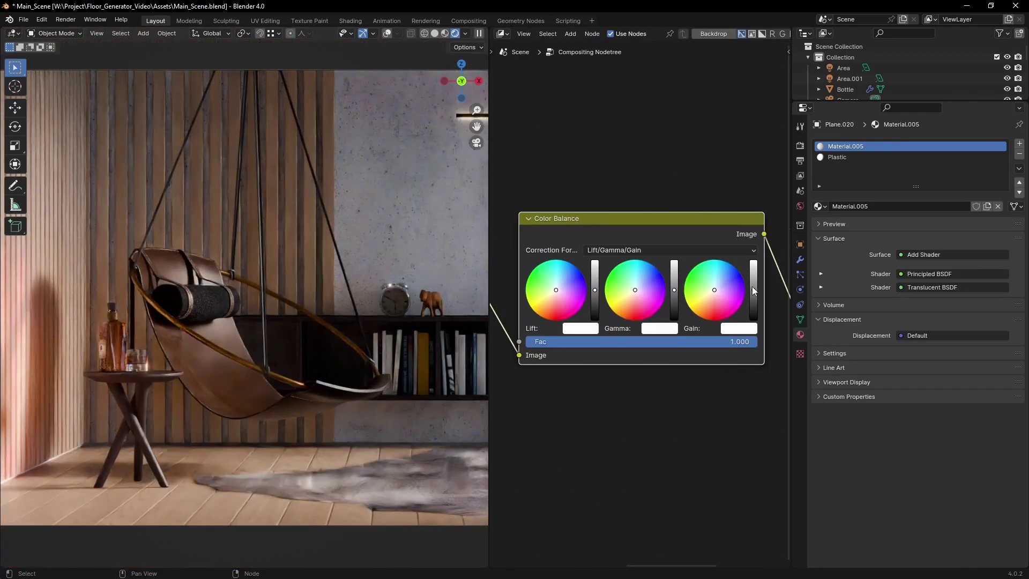
{"action": "left_click_drag", "start_coordinate": [752, 289], "coordinate": [753, 282]}
{"action": "left_click_drag", "start_coordinate": [676, 291], "coordinate": [674, 293]}
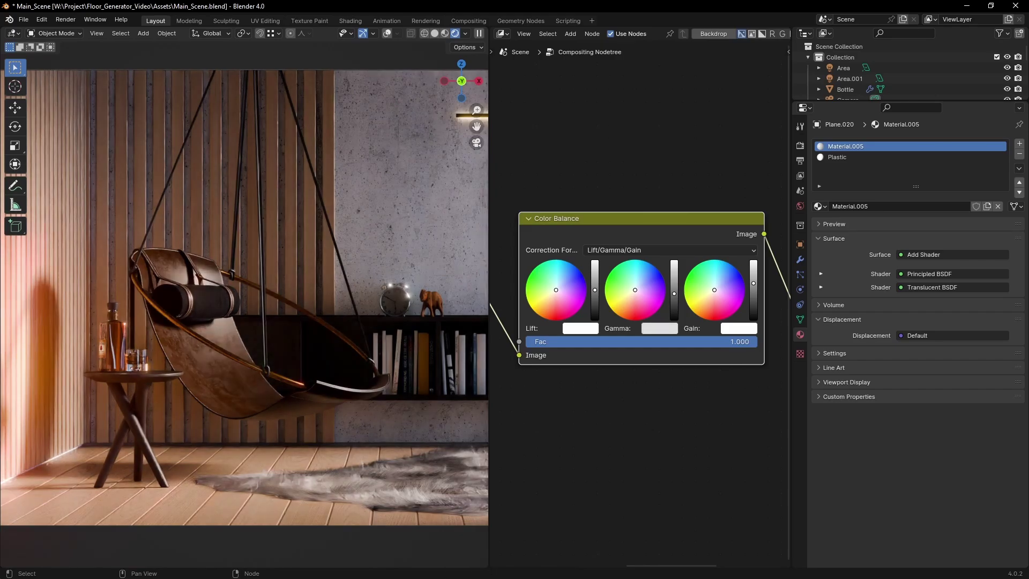
{"action": "left_click_drag", "start_coordinate": [751, 287], "coordinate": [753, 285]}
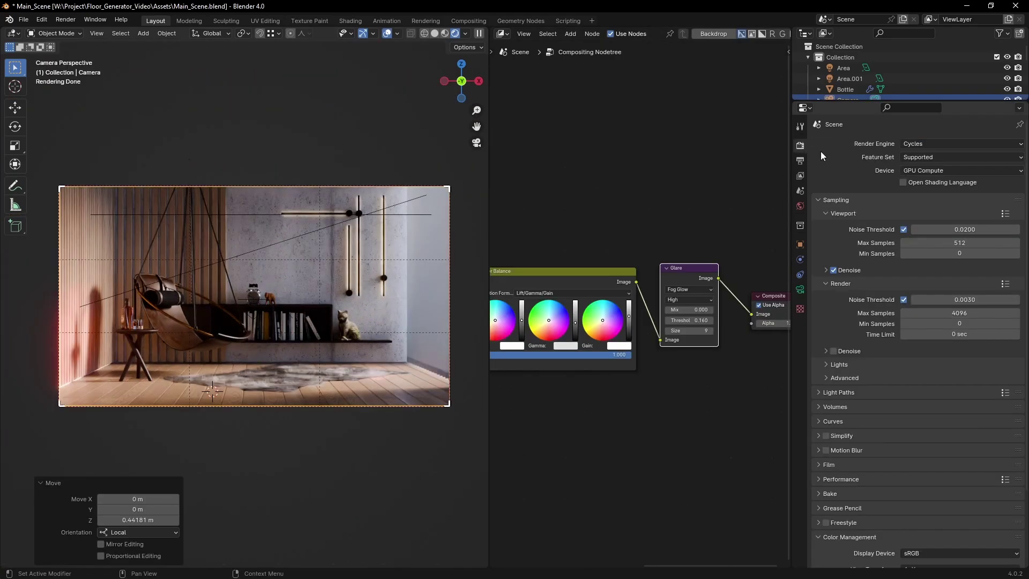
Review output settings, set render max samples to 2048, switch to Solid shading, and render with F12.
{"action": "left_click", "coordinate": [800, 161]}
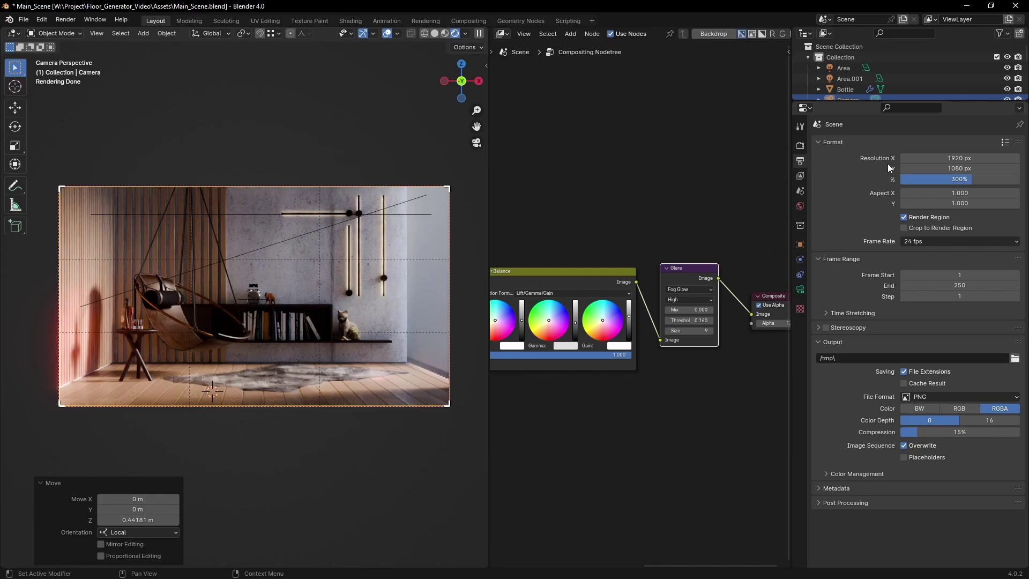
{"action": "left_click", "coordinate": [800, 145]}
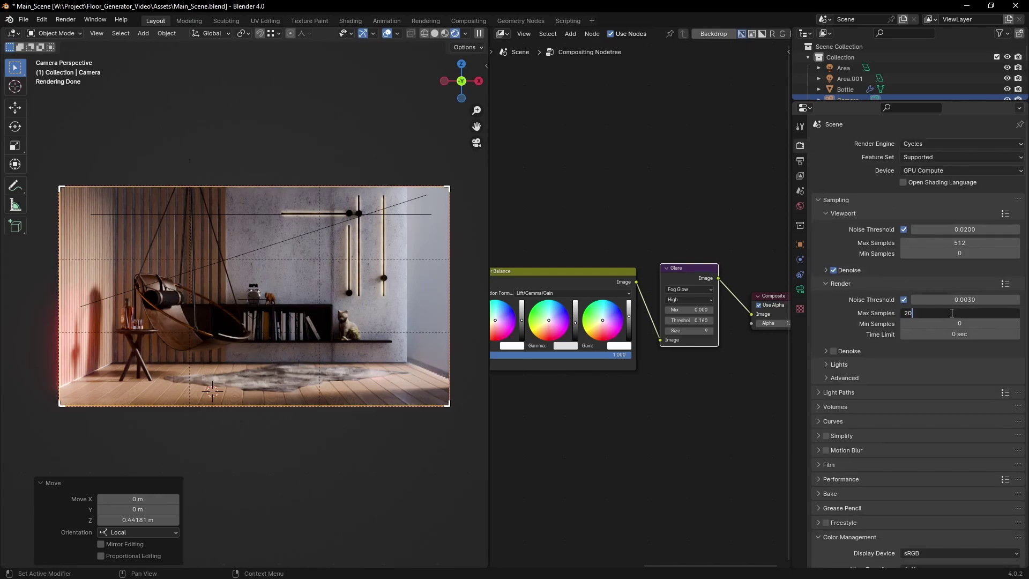
{"action": "key", "text": "z"}
{"action": "left_click", "coordinate": [340, 292]}
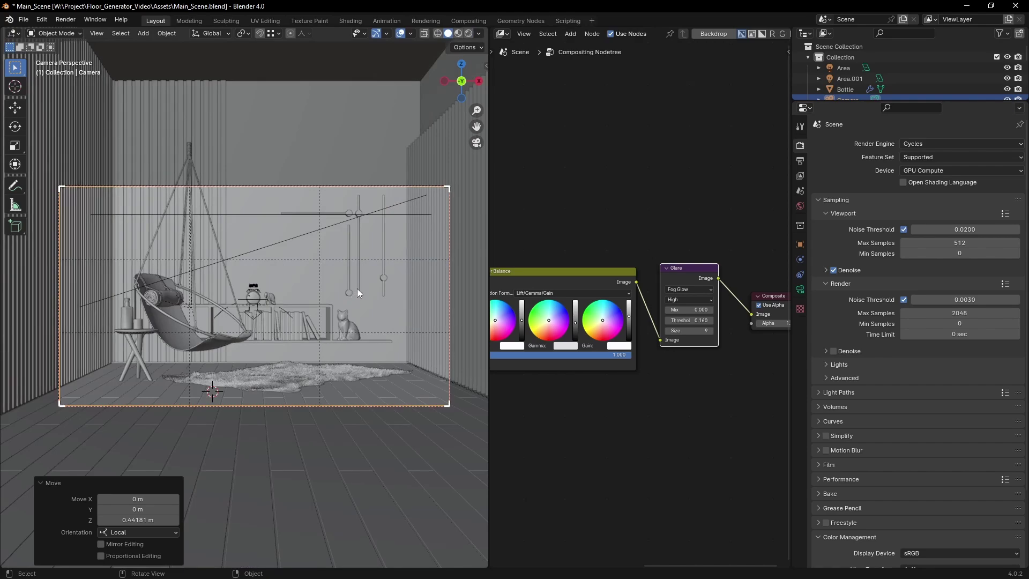
{"action": "key", "text": "F12"}
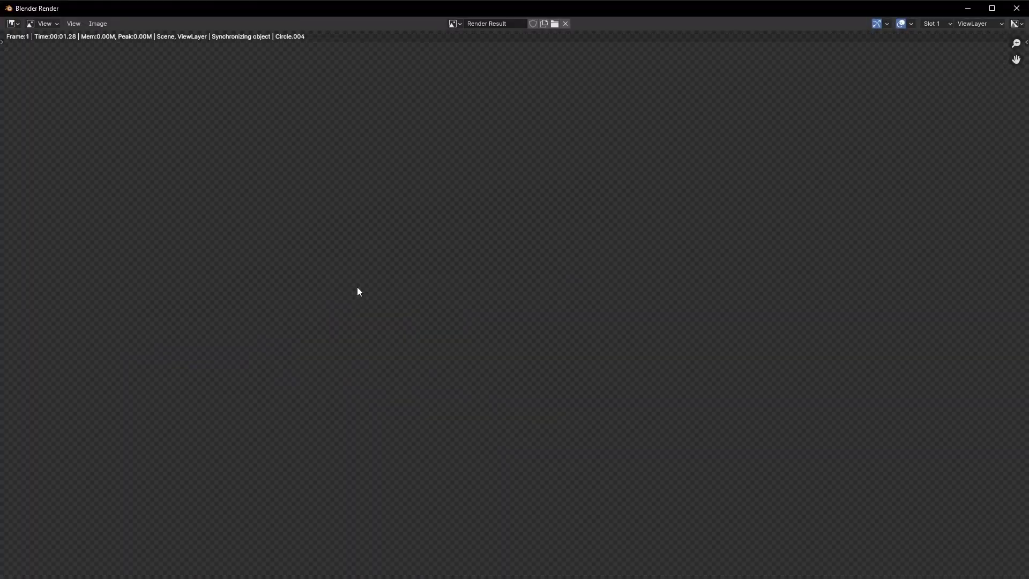